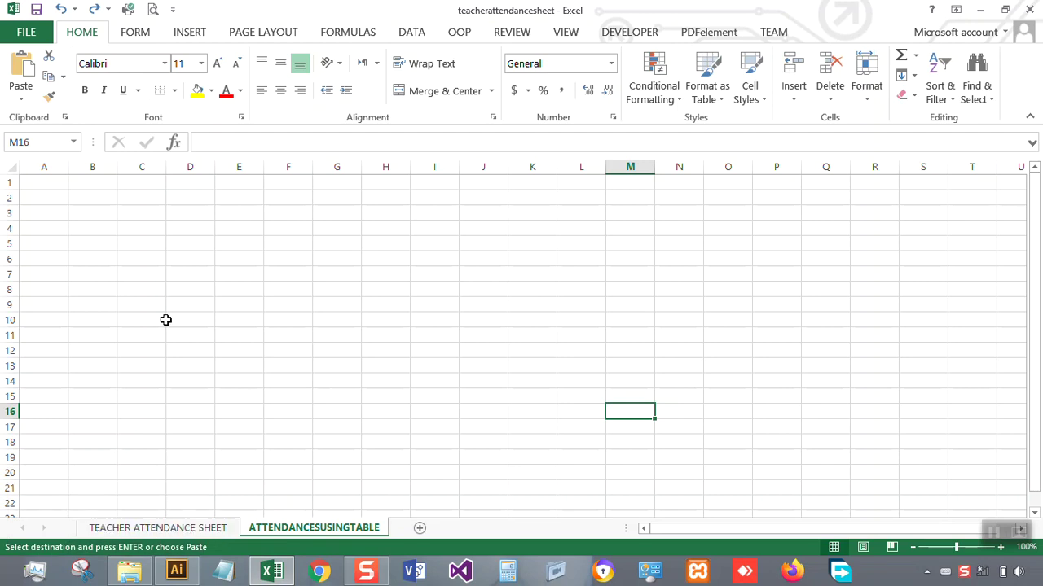
Step: Copy range A5:AG16 from the TEACHER ATTENDANCE SHEET and paste it at A1 of the ATTENDANCESUSINGTABLE sheet
{"action": "left_click", "coordinate": [134, 529]}
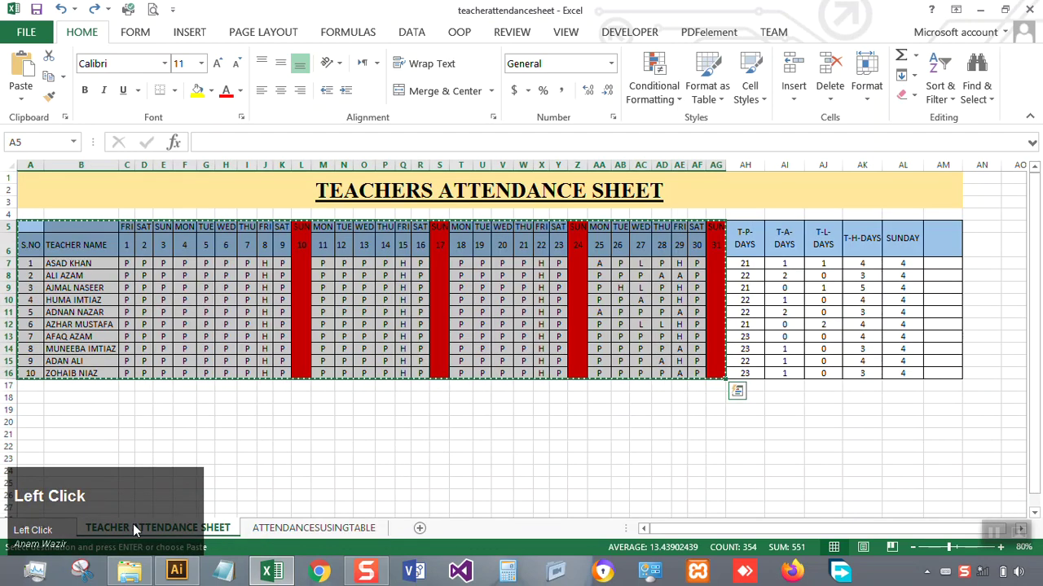
{"action": "left_click", "coordinate": [284, 309]}
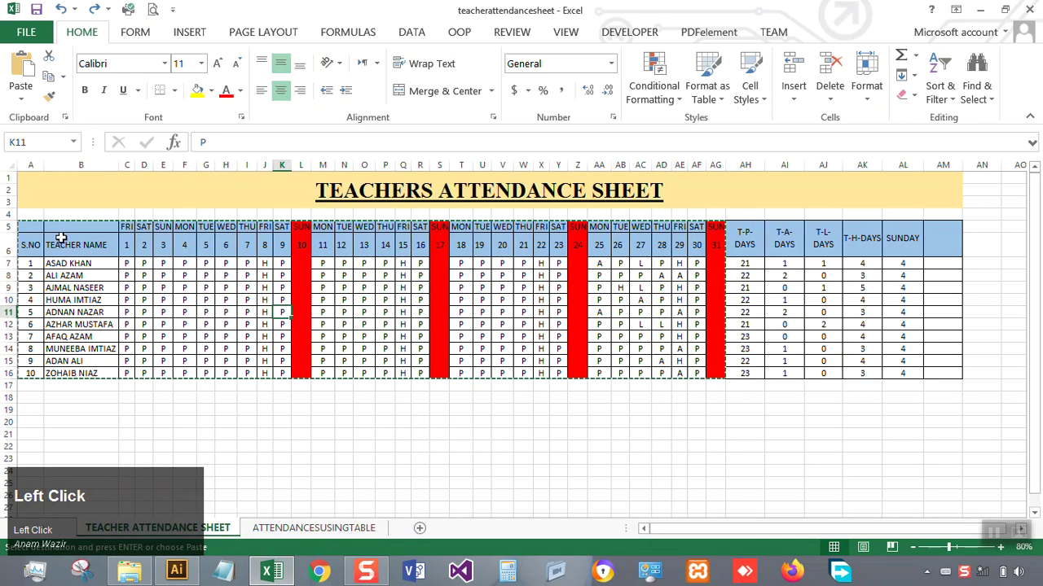
{"action": "left_click_drag", "start_coordinate": [24, 228], "coordinate": [715, 372]}
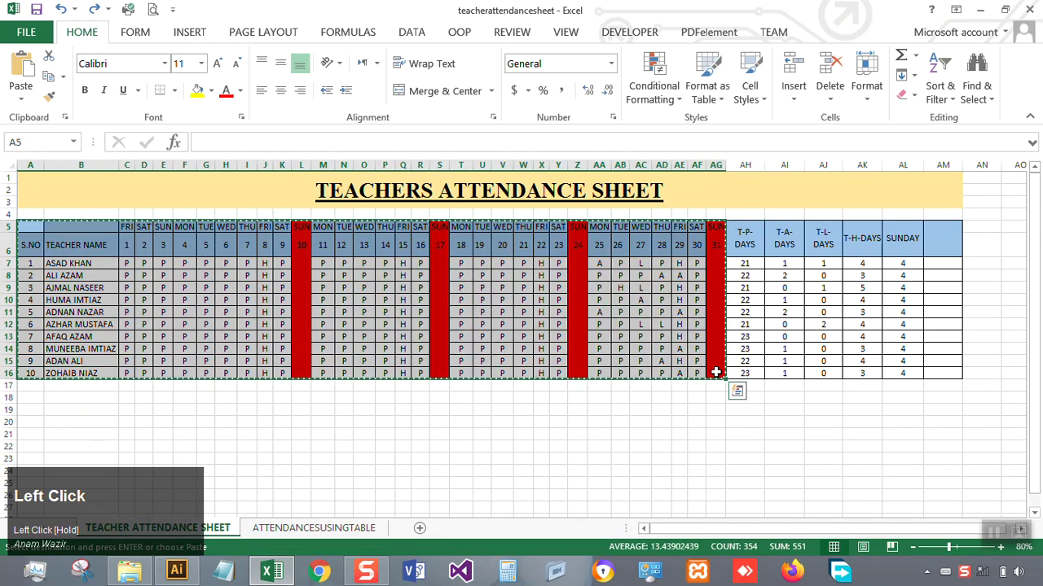
{"action": "key", "text": "ctrl+c"}
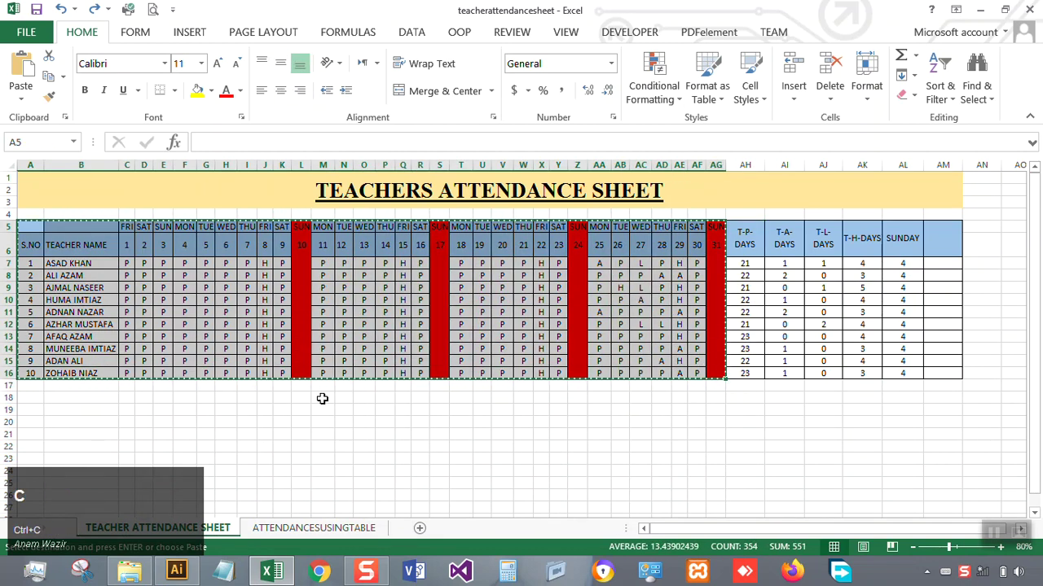
{"action": "left_click", "coordinate": [313, 530]}
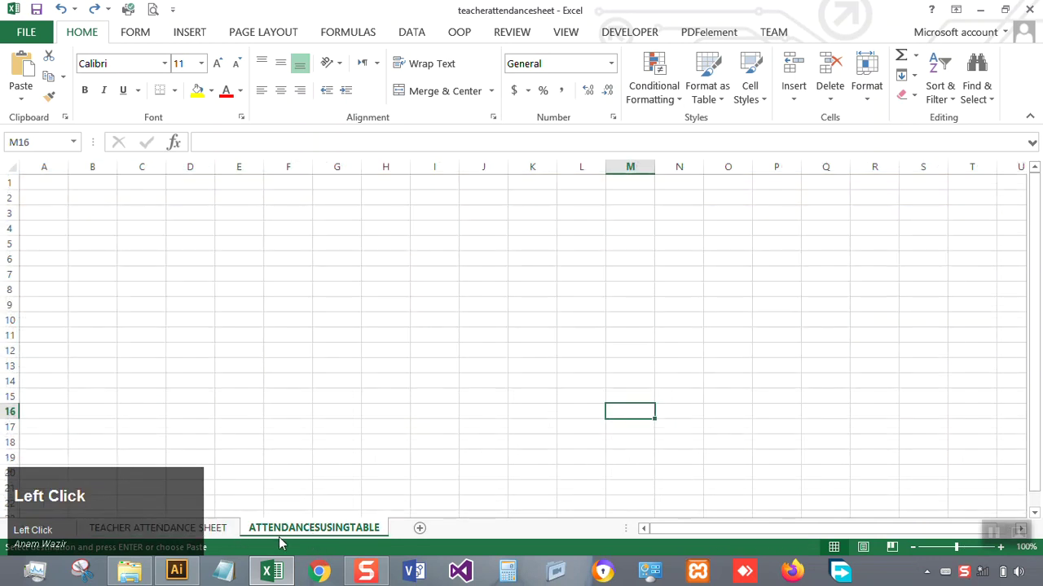
{"action": "left_click", "coordinate": [34, 183]}
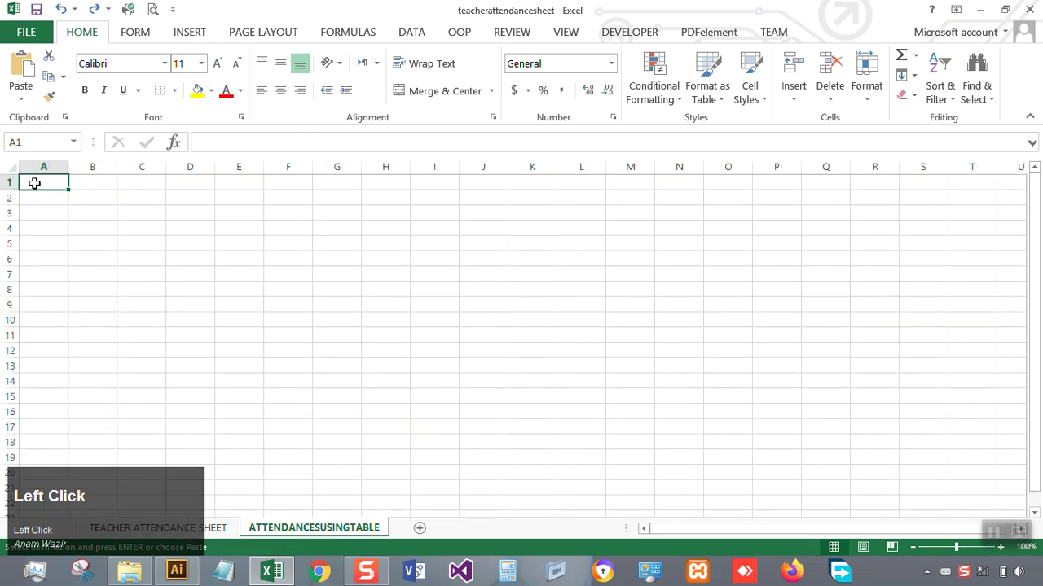
{"action": "key", "text": "ctrl+v"}
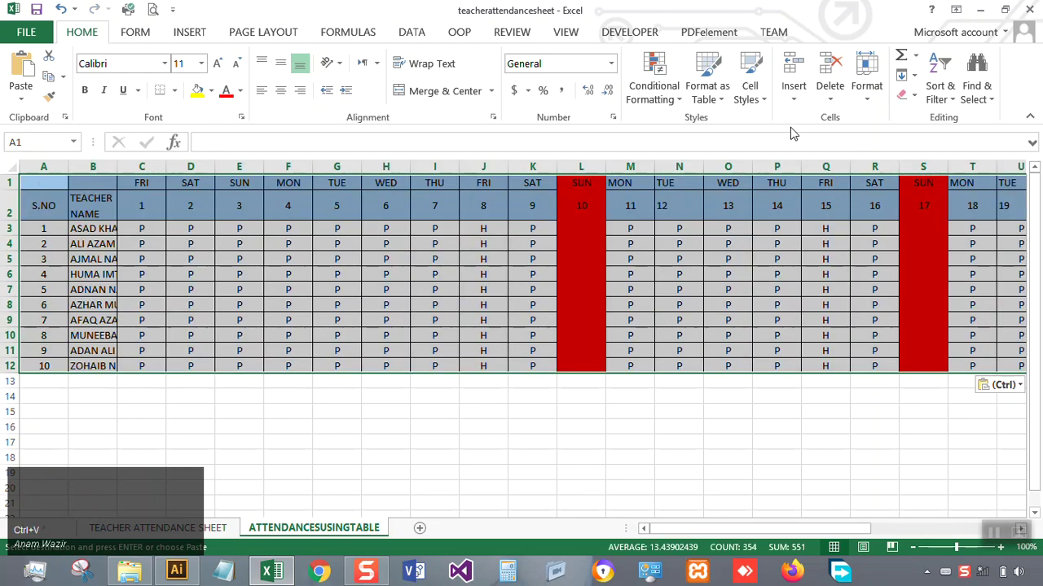
Step: AutoFit the column widths of the pasted attendance data
{"action": "left_click", "coordinate": [866, 85]}
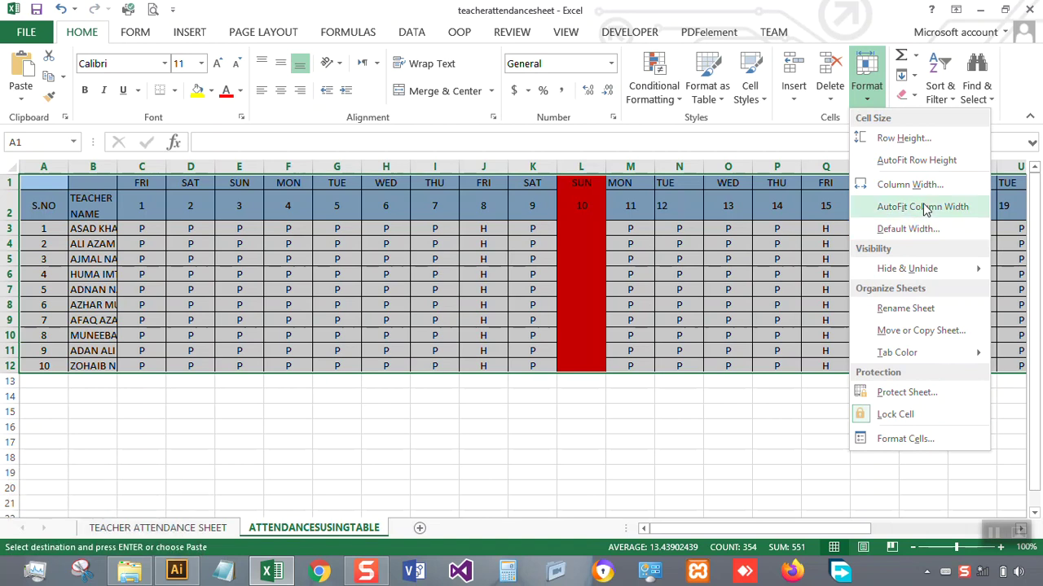
{"action": "left_click", "coordinate": [920, 210]}
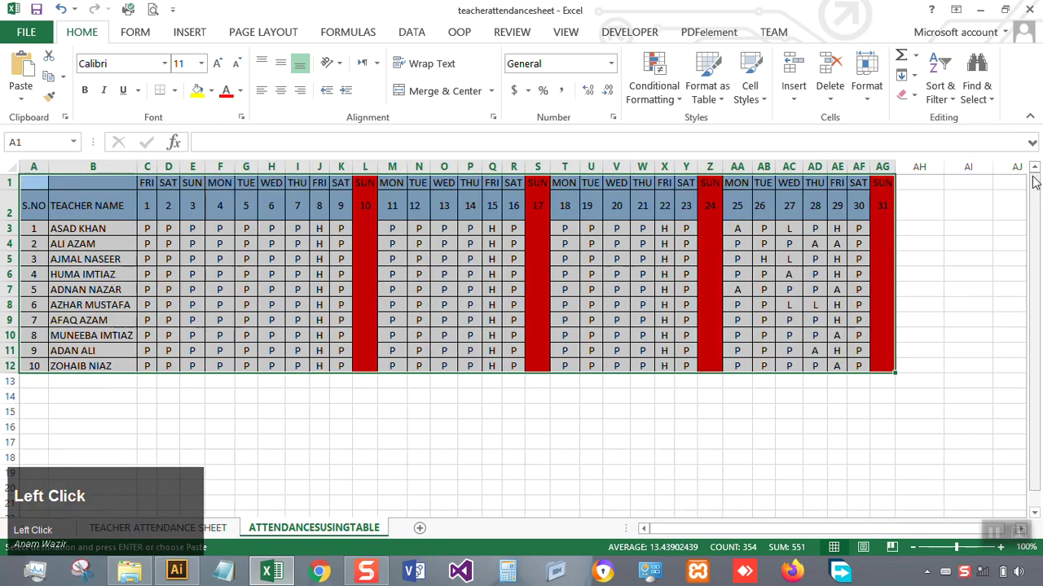
{"action": "left_click", "coordinate": [416, 434]}
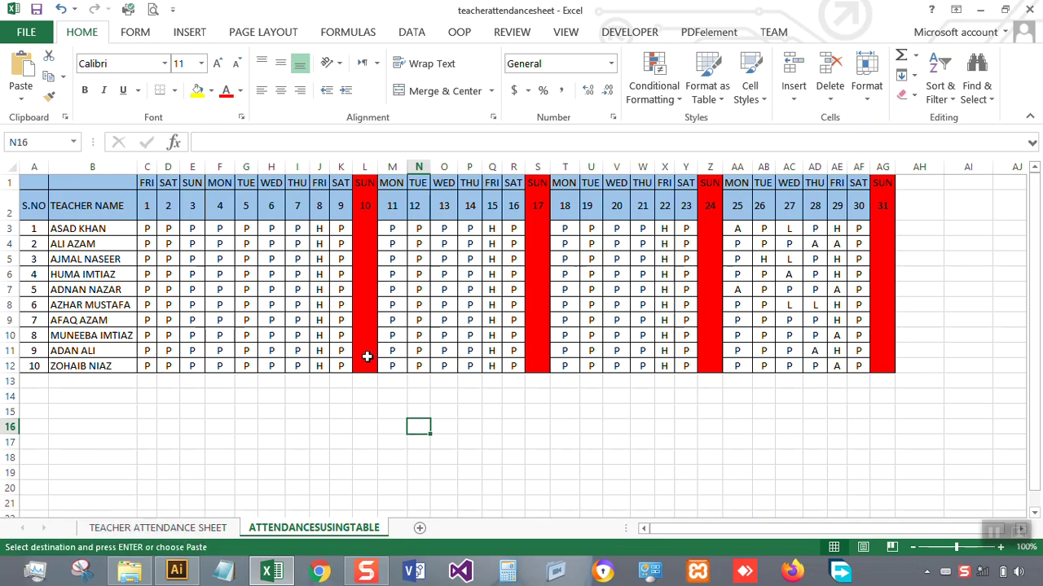
Step: Merge and center A1:A2 for the S.NO heading and B1:B2 for the TEACHER NAME heading
{"action": "left_click", "coordinate": [71, 206]}
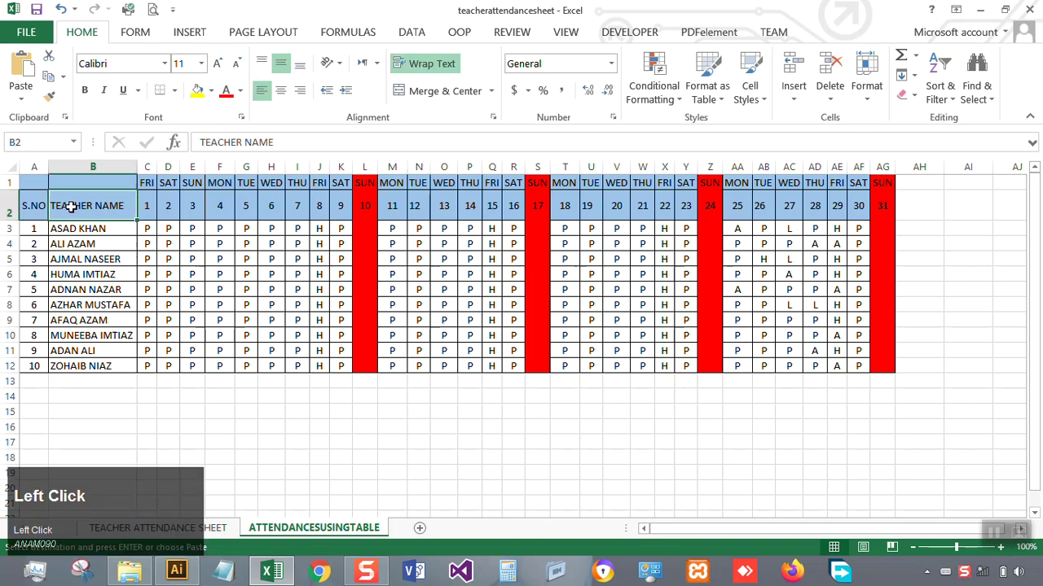
{"action": "left_click", "coordinate": [36, 207]}
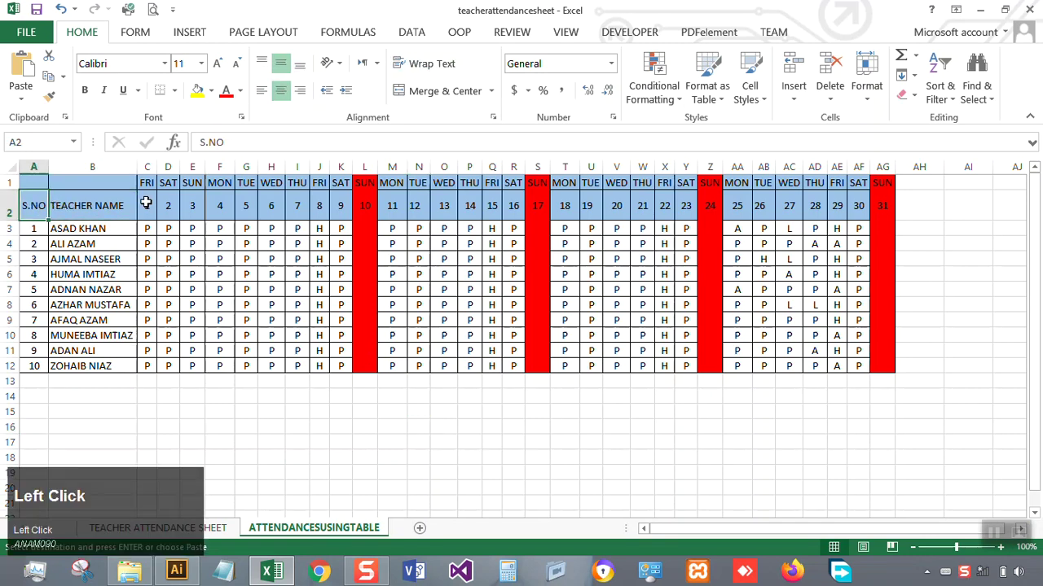
{"action": "left_click", "coordinate": [88, 183]}
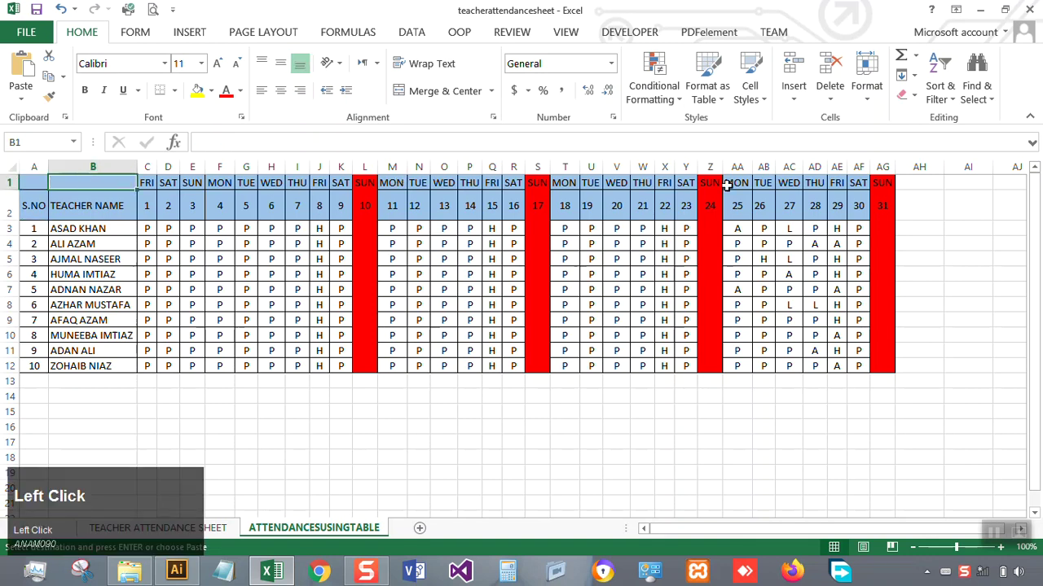
{"action": "left_click_drag", "start_coordinate": [31, 183], "coordinate": [35, 195]}
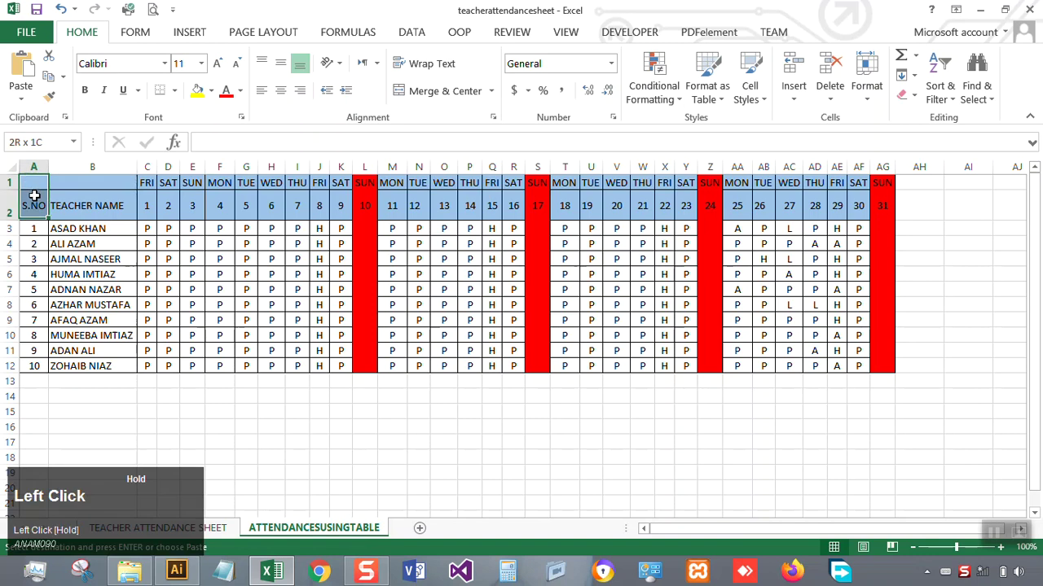
{"action": "left_click", "coordinate": [444, 89]}
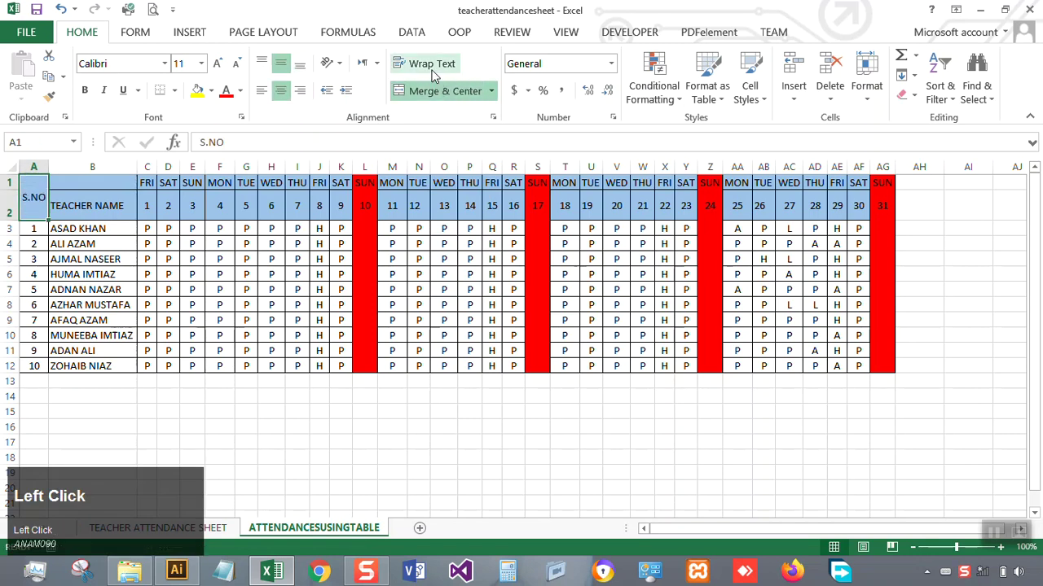
{"action": "left_click_drag", "start_coordinate": [111, 187], "coordinate": [109, 212]}
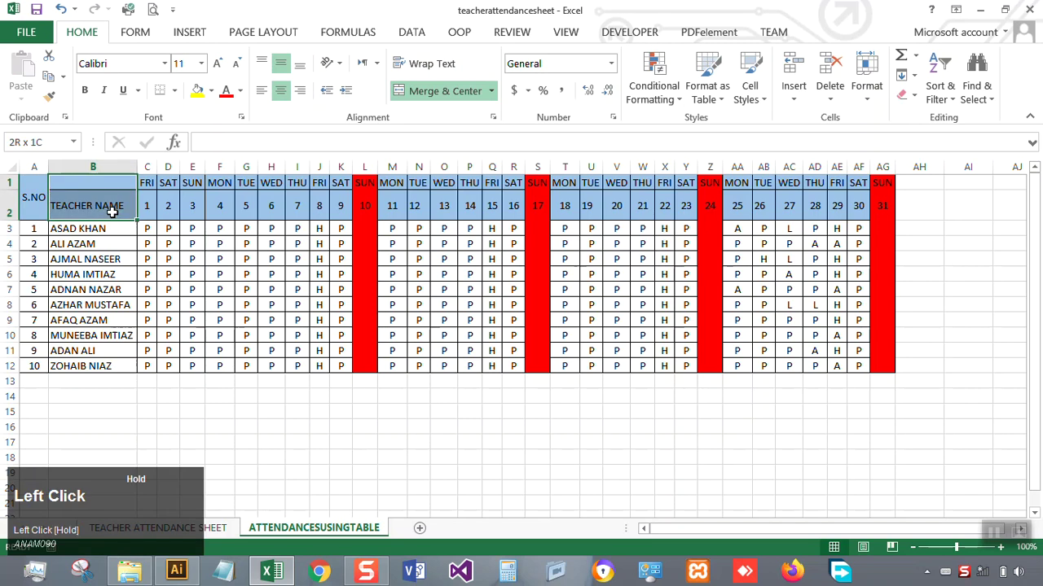
{"action": "left_click", "coordinate": [455, 93]}
{"action": "left_click", "coordinate": [270, 333]}
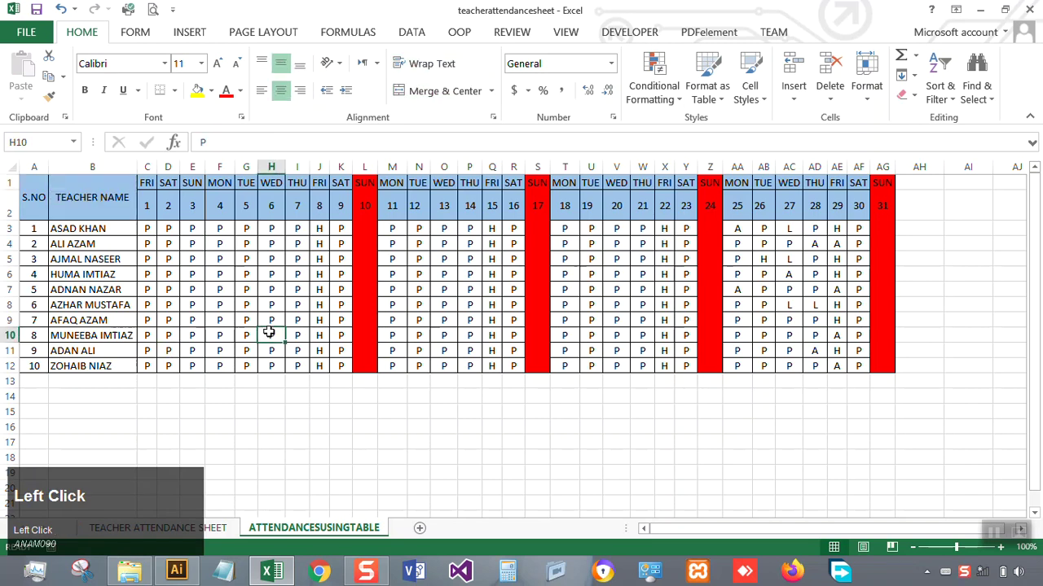
Step: Try formatting A1:AG12 as a table in a dark blue style without headers, and undo it
{"action": "left_click_drag", "start_coordinate": [30, 195], "coordinate": [883, 366]}
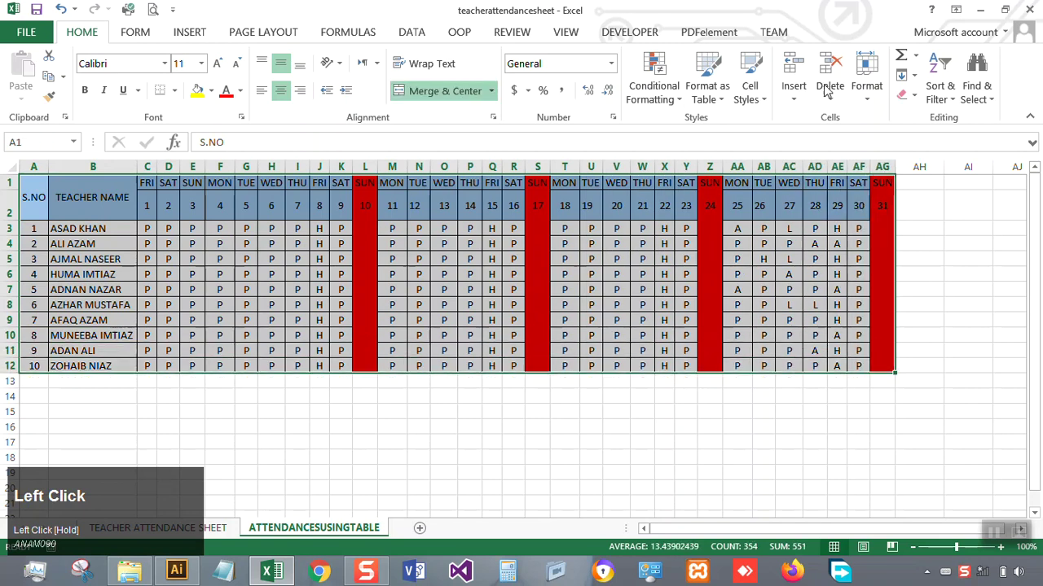
{"action": "left_click", "coordinate": [702, 104]}
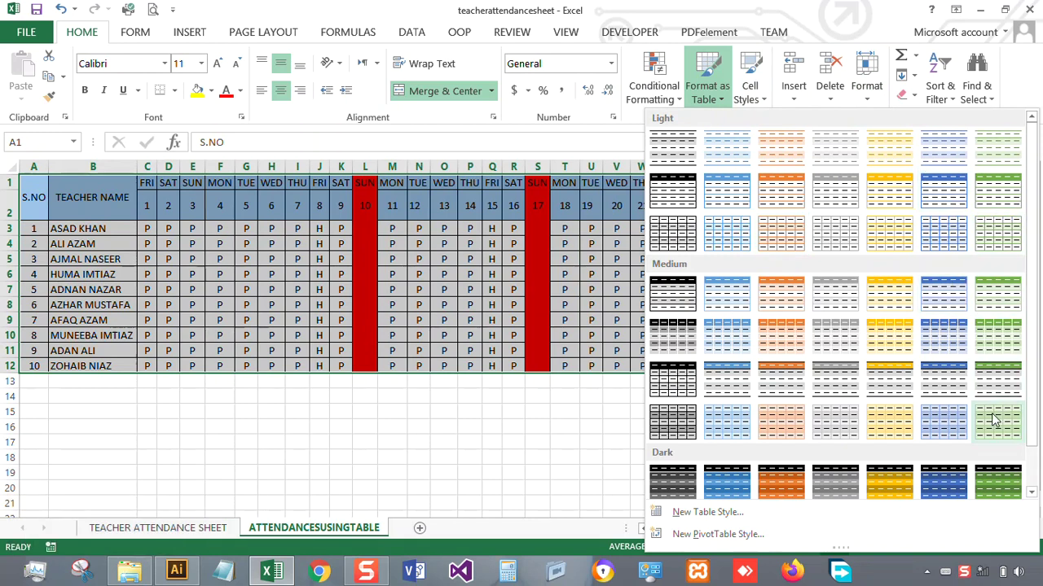
{"action": "left_click", "coordinate": [957, 483]}
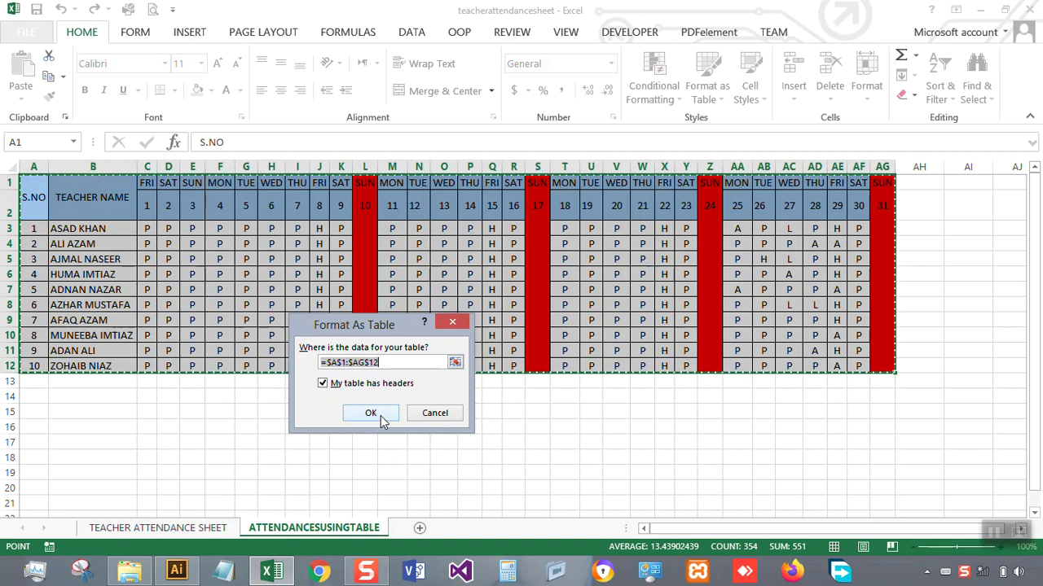
{"action": "left_click", "coordinate": [326, 389]}
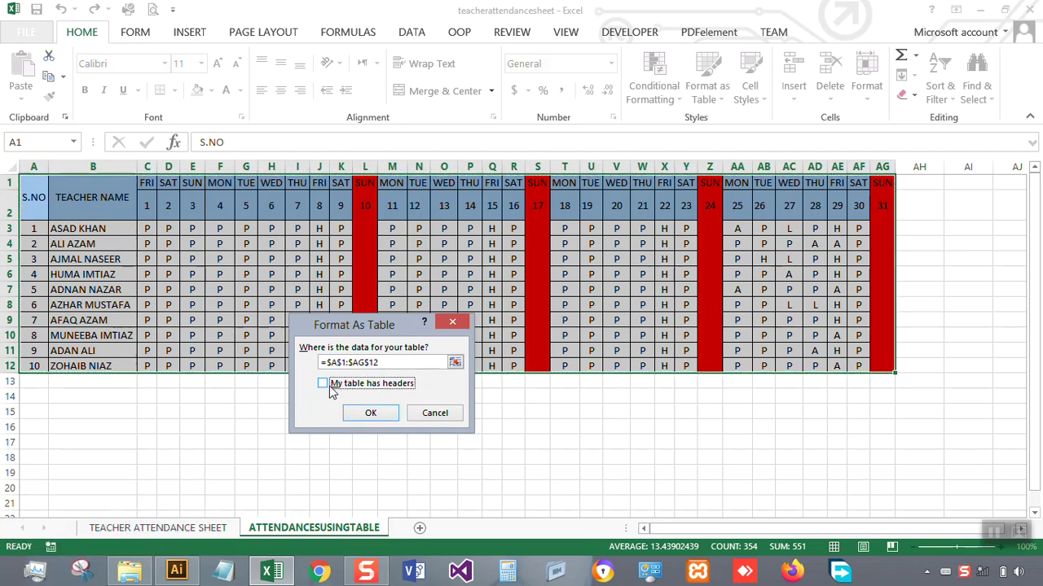
{"action": "left_click", "coordinate": [377, 414]}
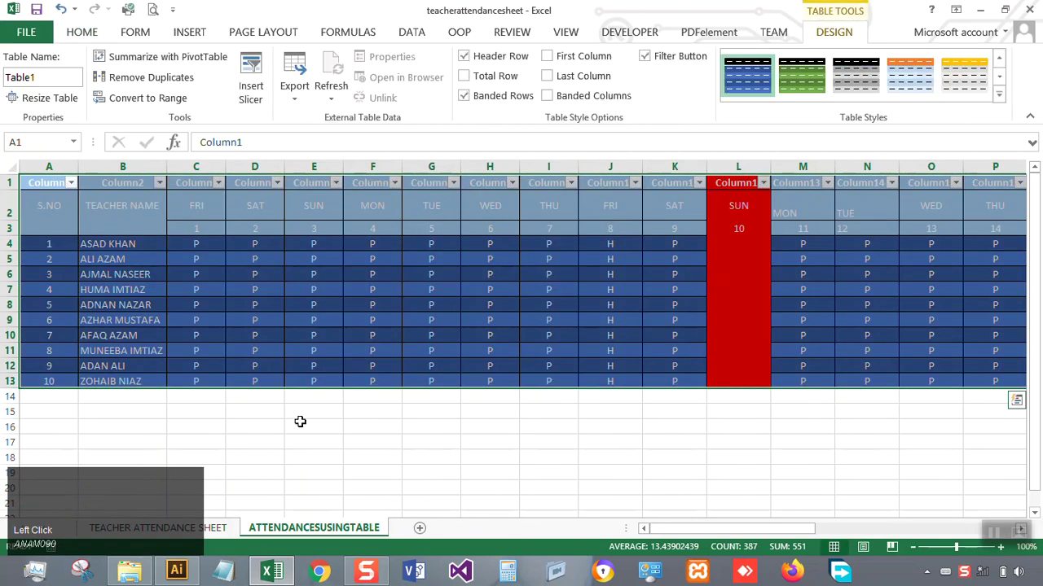
{"action": "left_click", "coordinate": [300, 421]}
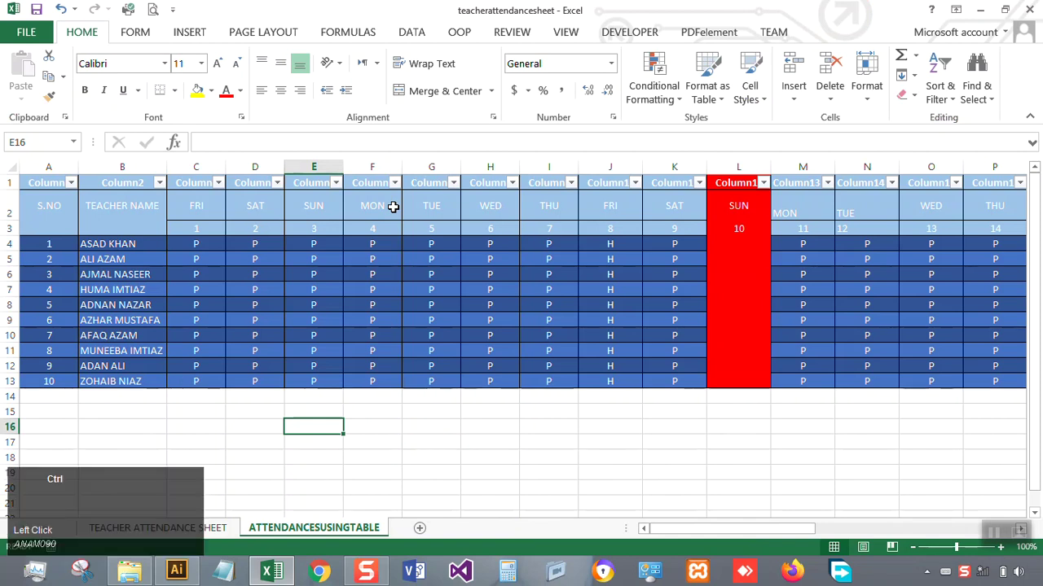
{"action": "key", "text": "ctrl+z"}
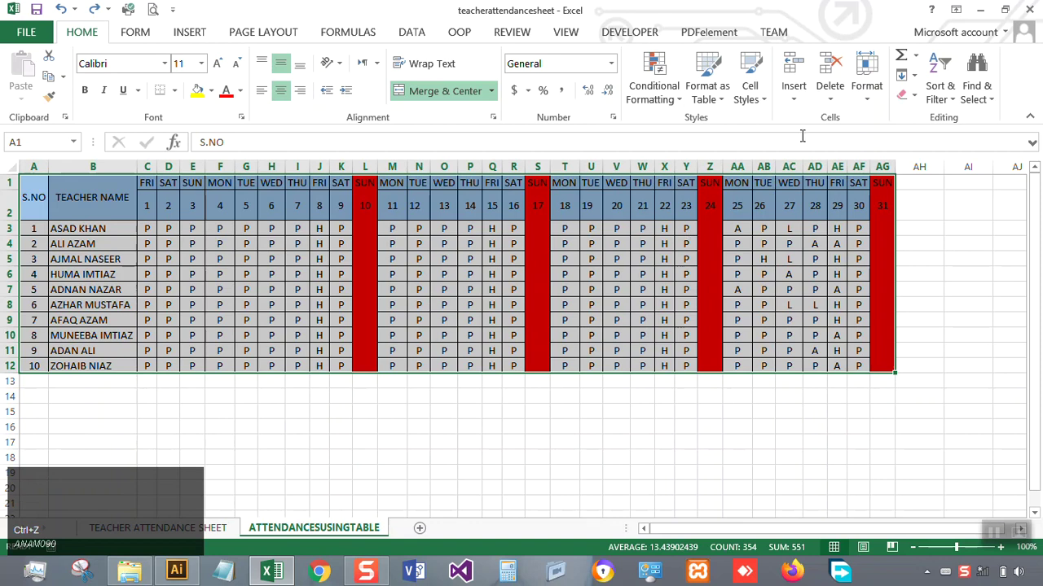
Step: Format A1:AG12 as a table with headers, using a medium light-blue banded style
{"action": "left_click", "coordinate": [717, 96]}
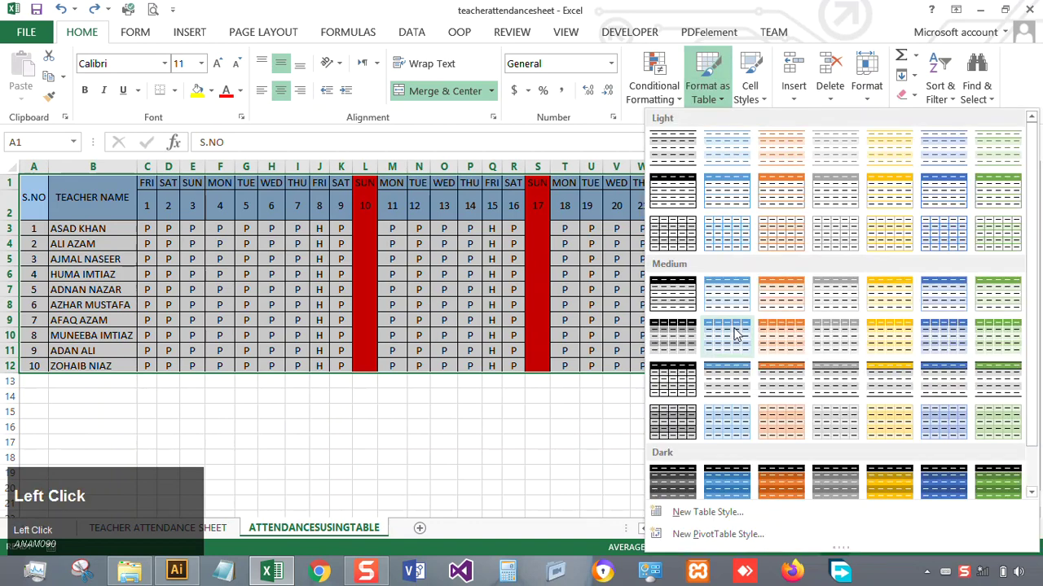
{"action": "left_click", "coordinate": [736, 334]}
{"action": "left_click", "coordinate": [370, 417]}
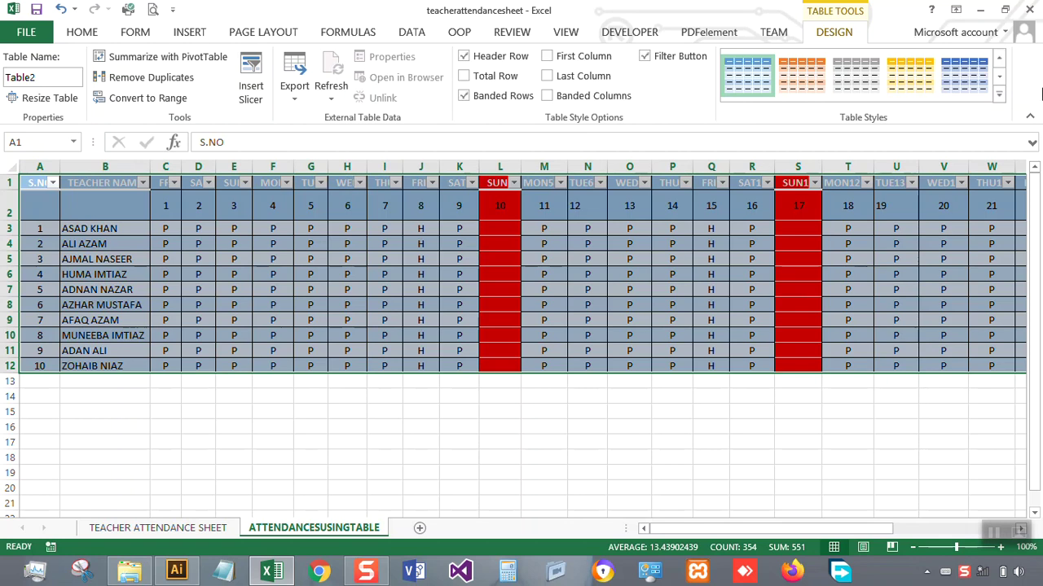
Step: Change the table's style to the light green one with a solid green header row
{"action": "left_click", "coordinate": [998, 94]}
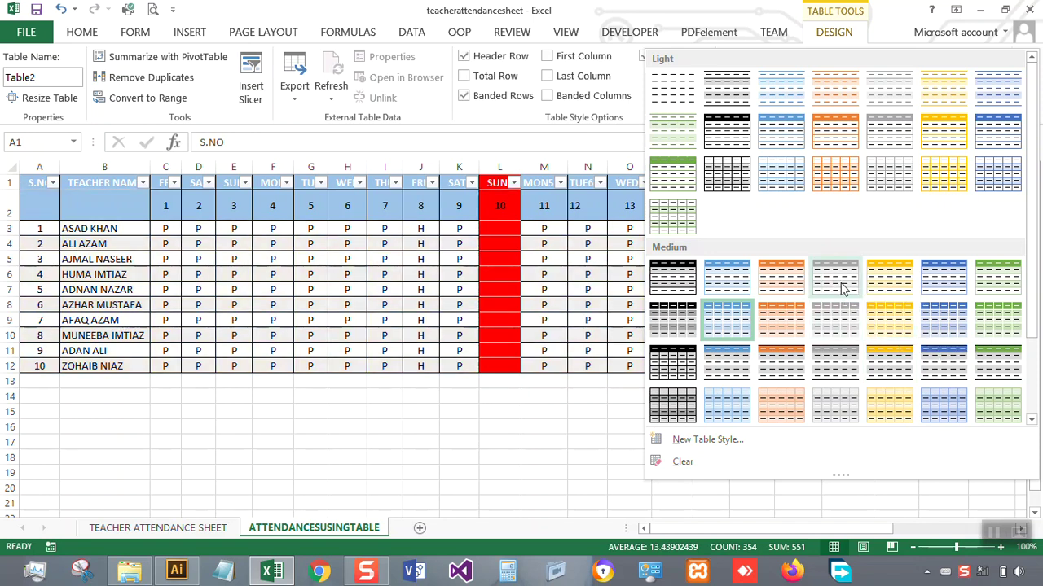
{"action": "left_click", "coordinate": [672, 174]}
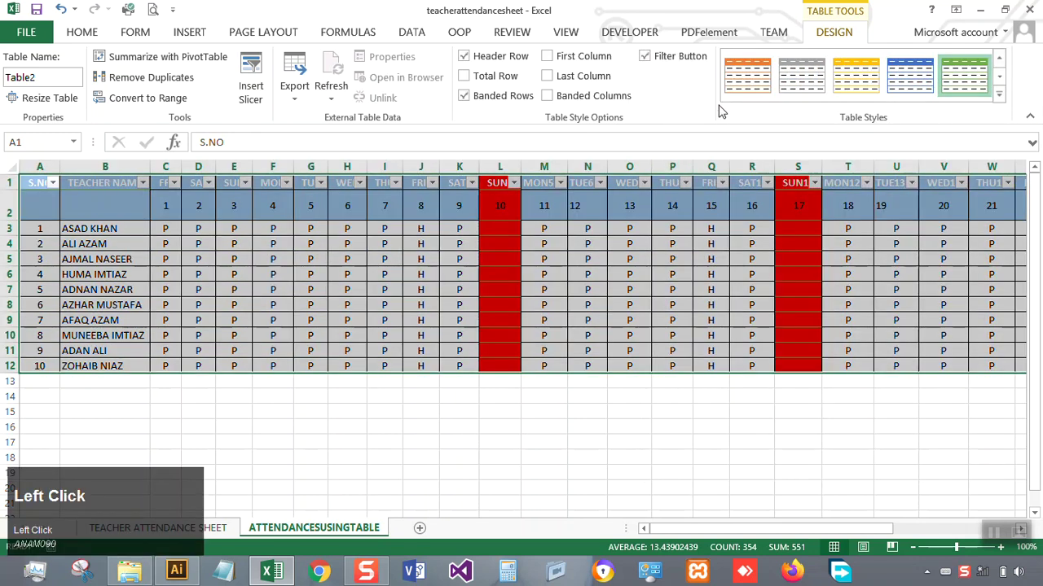
{"action": "left_click", "coordinate": [273, 454]}
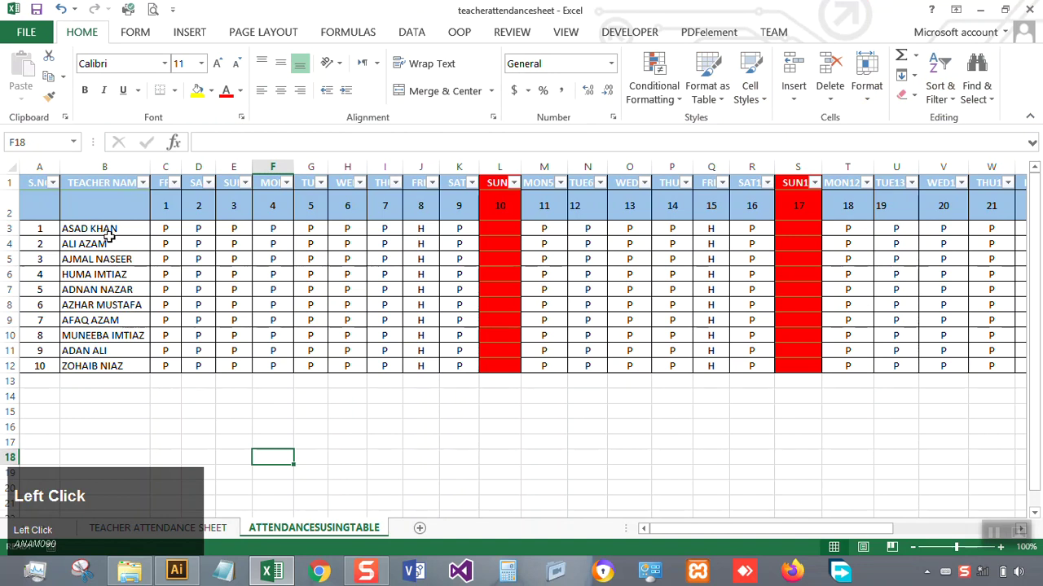
Step: Extend the table by four columns, AH to AK, by filling the last Sunday header in AG1 across row 1
{"action": "left_click_drag", "start_coordinate": [878, 531], "coordinate": [1010, 545]}
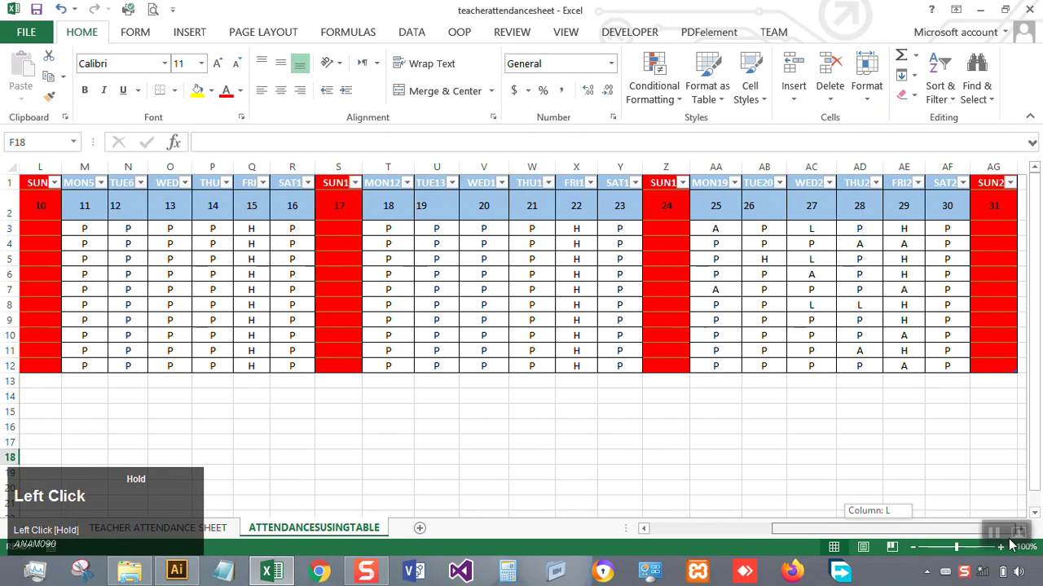
{"action": "left_click", "coordinate": [959, 530]}
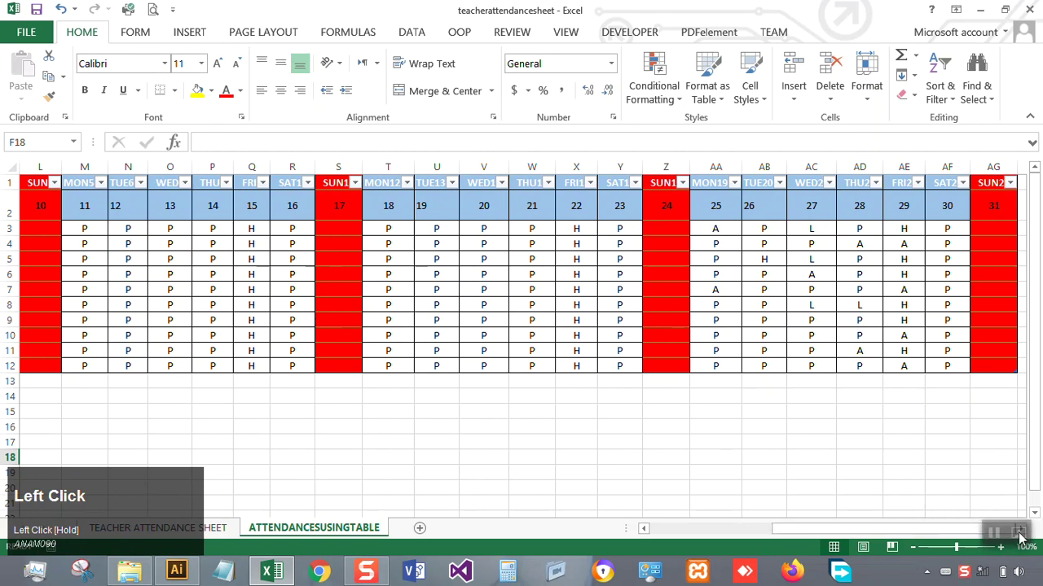
{"action": "key", "text": "Right"}
{"action": "key", "text": "Right"}
{"action": "key", "text": "Right"}
{"action": "key", "text": "Right"}
{"action": "key", "text": "Right"}
{"action": "key", "text": "Right"}
{"action": "key", "text": "Right"}
{"action": "key", "text": "Right"}
{"action": "key", "text": "Right"}
{"action": "key", "text": "Right"}
{"action": "key", "text": "Right"}
{"action": "key", "text": "Right"}
{"action": "key", "text": "Right"}
{"action": "key", "text": "Right"}
{"action": "key", "text": "Right"}
{"action": "key", "text": "Right"}
{"action": "key", "text": "Right"}
{"action": "key", "text": "Right"}
{"action": "key", "text": "Right"}
{"action": "key", "text": "Right"}
{"action": "key", "text": "Right"}
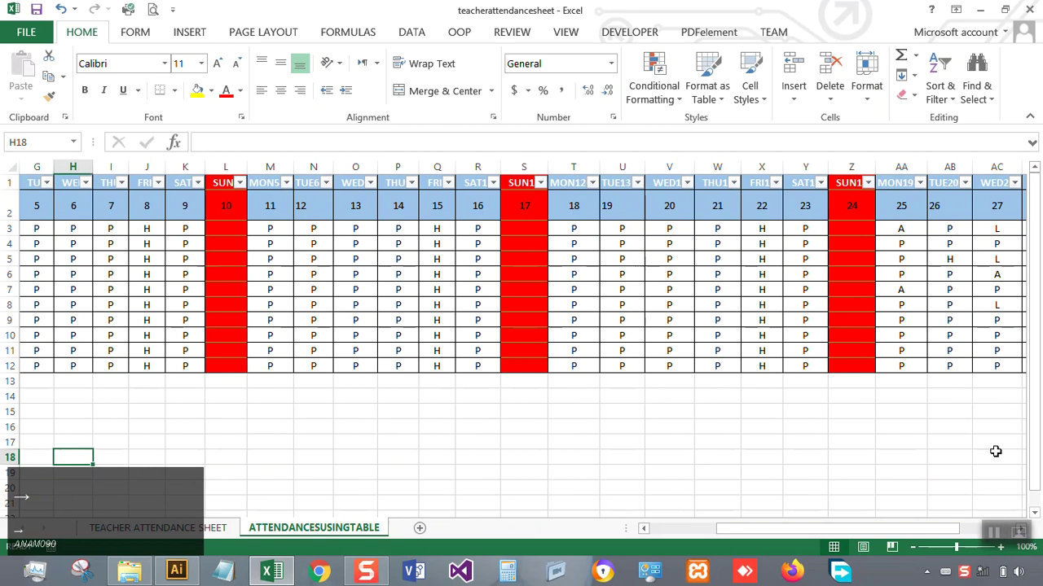
{"action": "key", "text": "Right"}
{"action": "key", "text": "Right"}
{"action": "key", "text": "Right"}
{"action": "key", "text": "Right"}
{"action": "key", "text": "Right"}
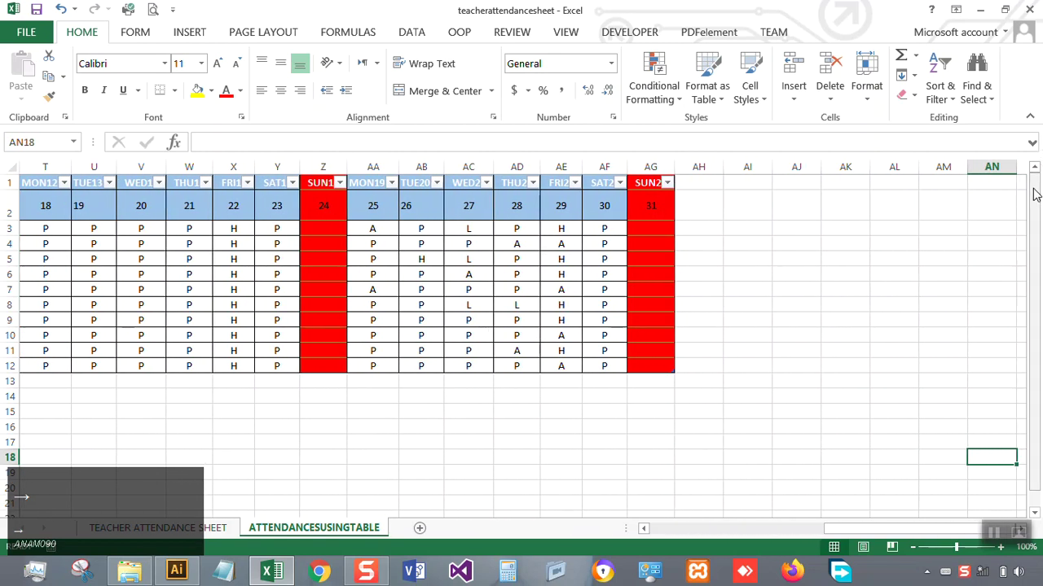
{"action": "left_click", "coordinate": [651, 184]}
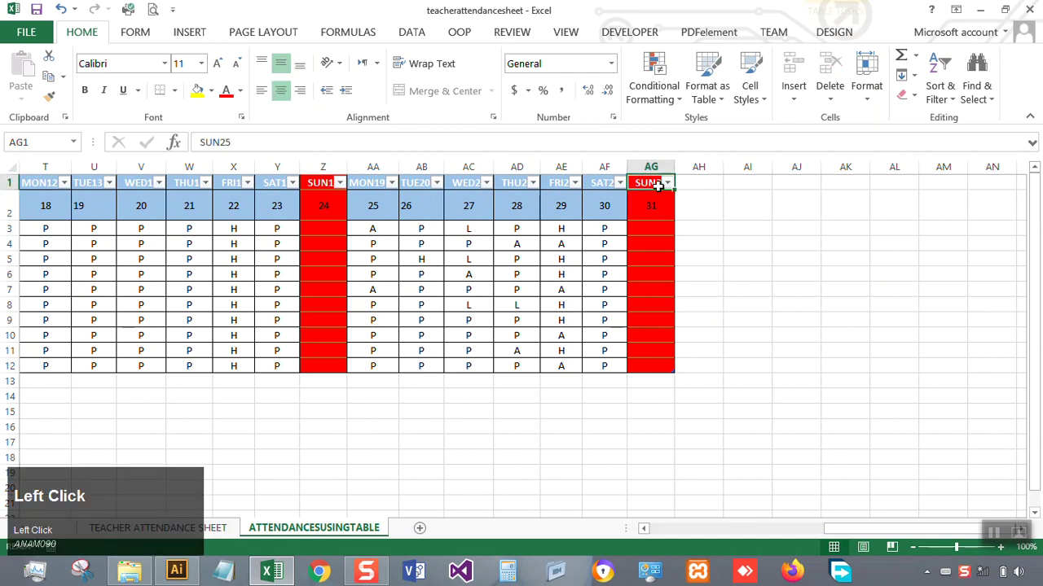
{"action": "left_click_drag", "start_coordinate": [674, 192], "coordinate": [861, 189]}
{"action": "left_click", "coordinate": [743, 226]}
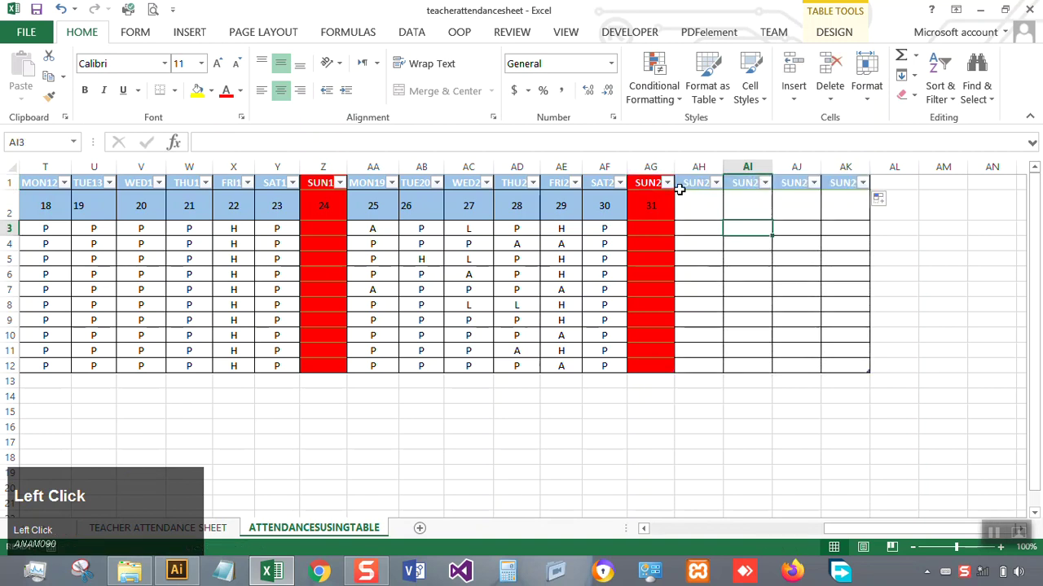
Step: Clear the filled Sunday headers and the cells below them in AH1:AK2
{"action": "left_click_drag", "start_coordinate": [683, 183], "coordinate": [833, 190]}
{"action": "key", "text": "Delete"}
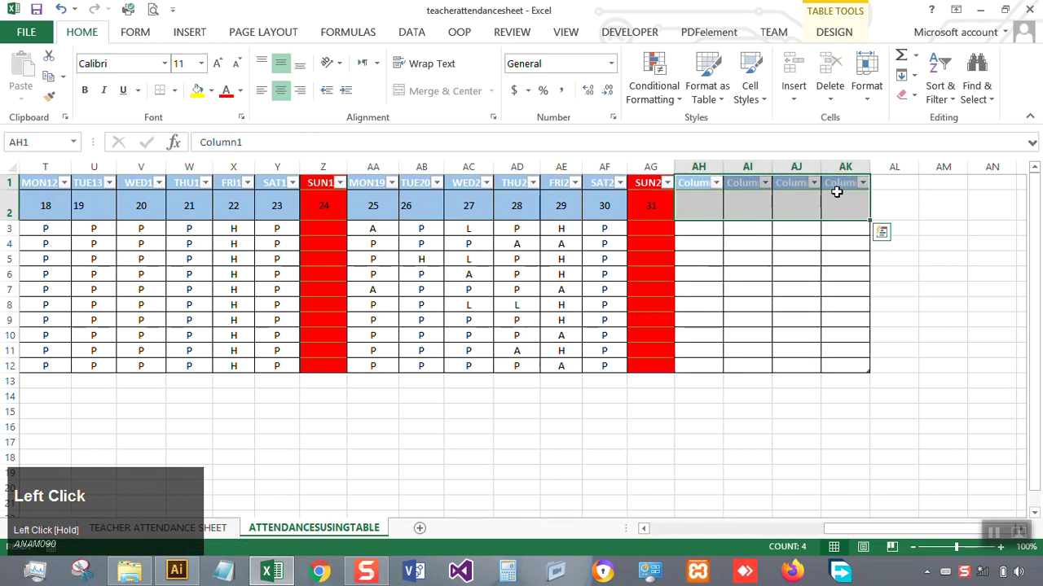
{"action": "left_click", "coordinate": [764, 263]}
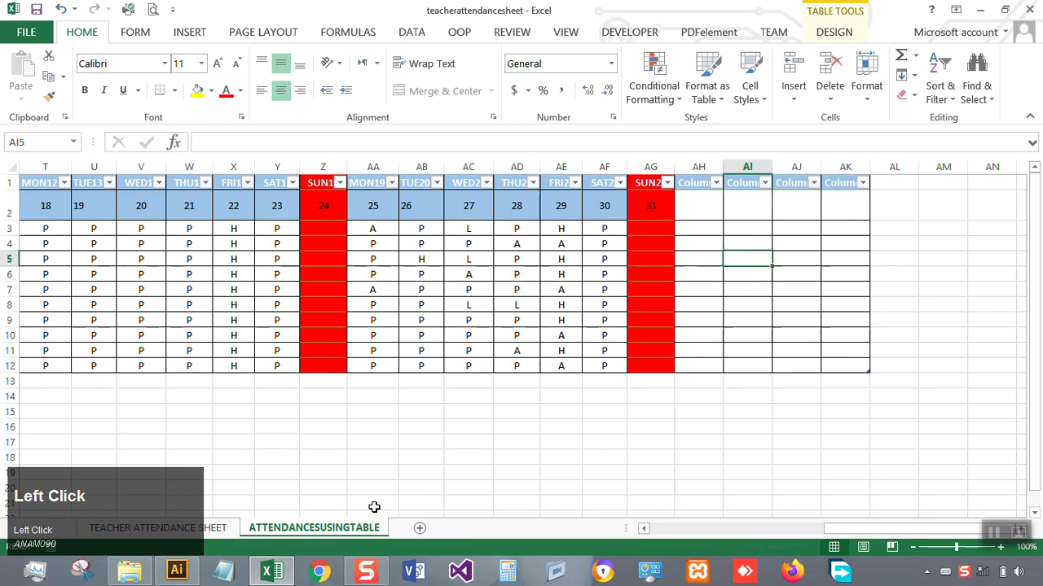
Step: Copy the header cells T-P-DAYS through SUNDAY from TEACHER ATTENDANCE SHEET and paste them at AH1 of ATTENDANCESUSINGTABLE, accepting the unmerging
{"action": "left_click", "coordinate": [218, 527]}
{"action": "left_click_drag", "start_coordinate": [748, 241], "coordinate": [914, 238]}
{"action": "key", "text": "ctrl+c"}
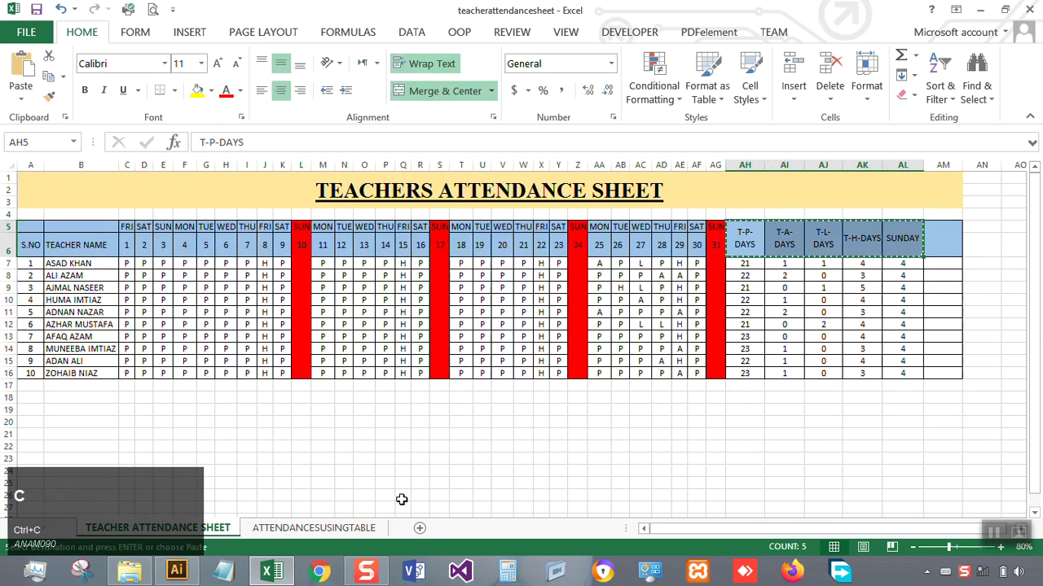
{"action": "left_click", "coordinate": [335, 531]}
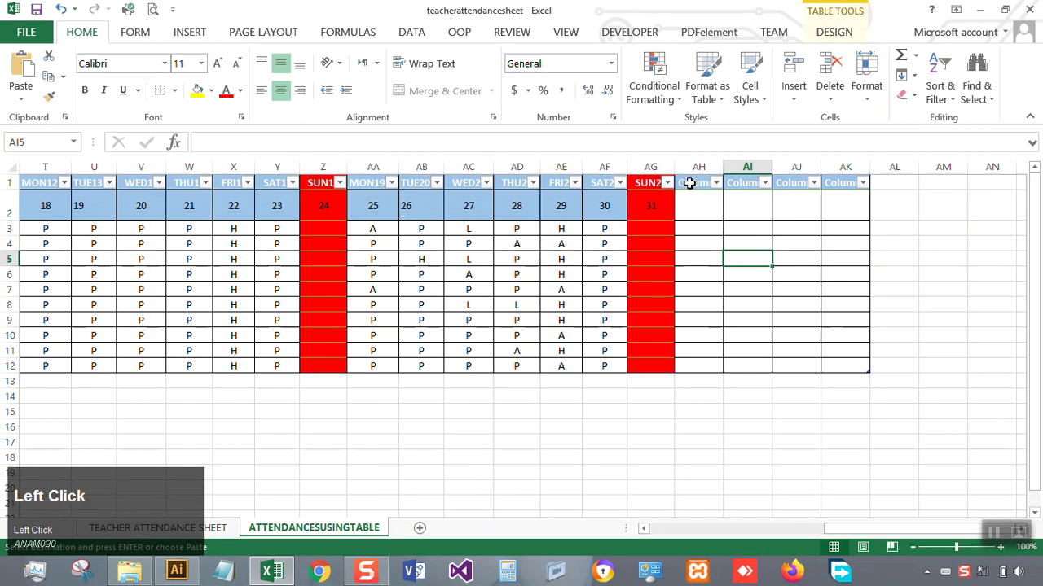
{"action": "left_click", "coordinate": [689, 184]}
{"action": "key", "text": "ctrl+v"}
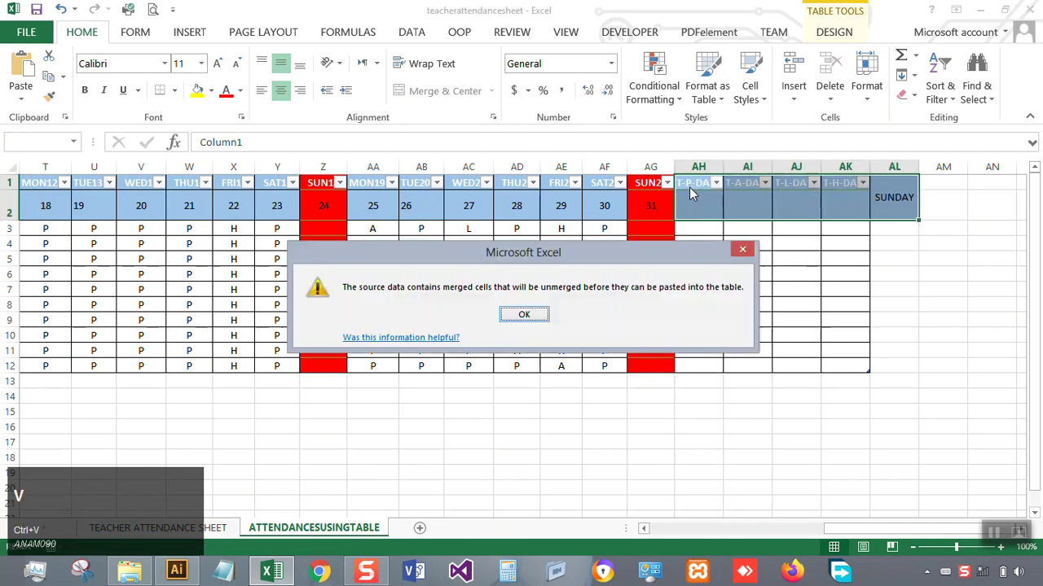
{"action": "left_click", "coordinate": [536, 318]}
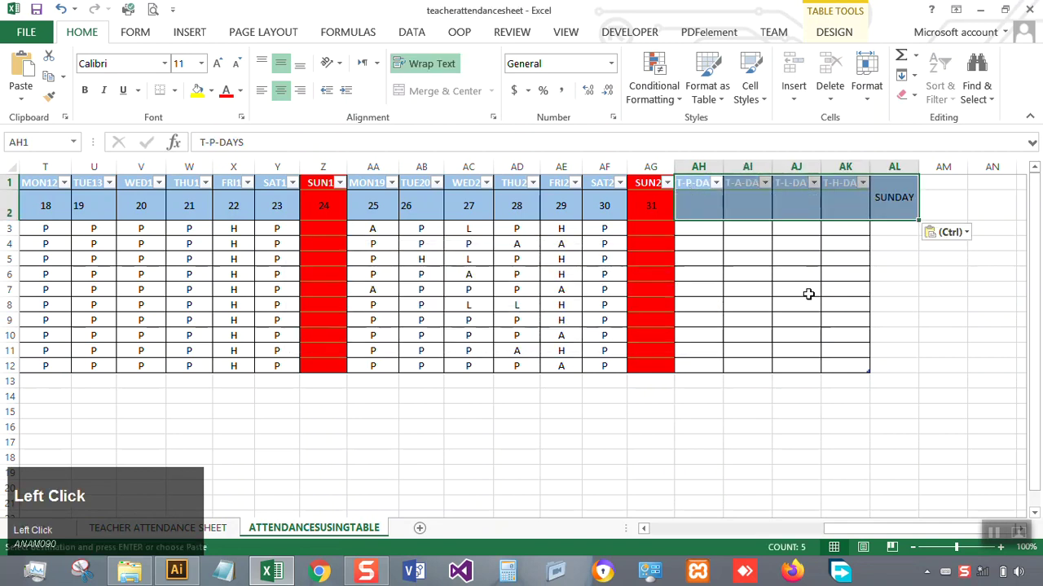
{"action": "left_click", "coordinate": [797, 284]}
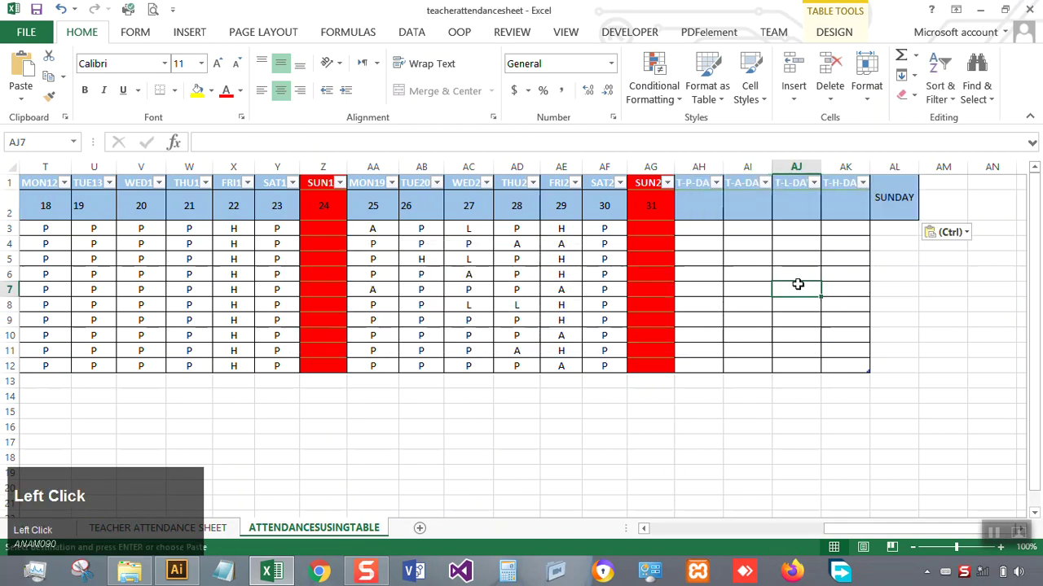
Step: Try to merge the T-P-DAYS header cells AH1:AH2
{"action": "left_click", "coordinate": [896, 228]}
{"action": "left_click", "coordinate": [715, 196]}
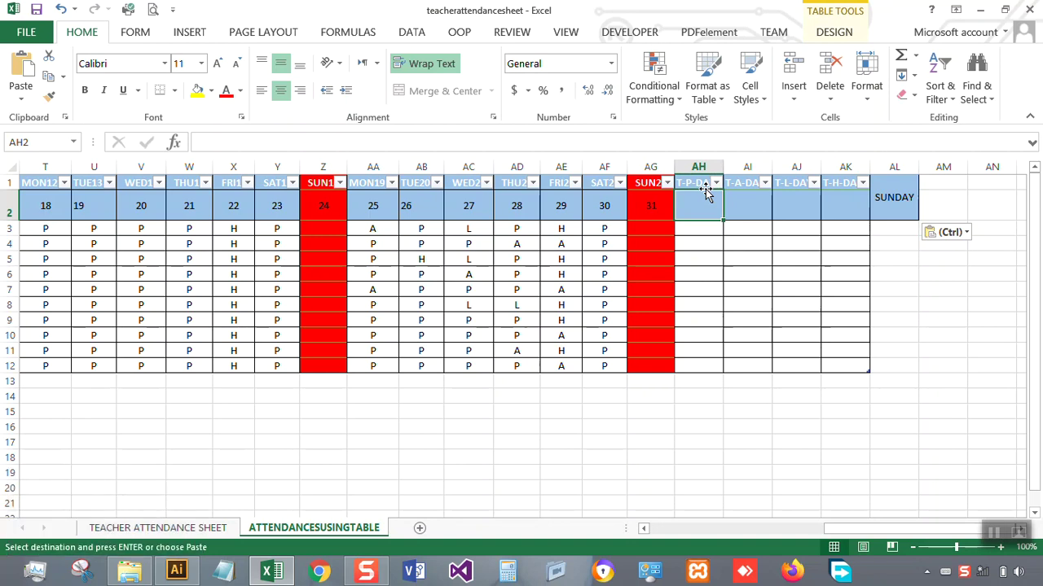
{"action": "left_click_drag", "start_coordinate": [699, 186], "coordinate": [698, 204]}
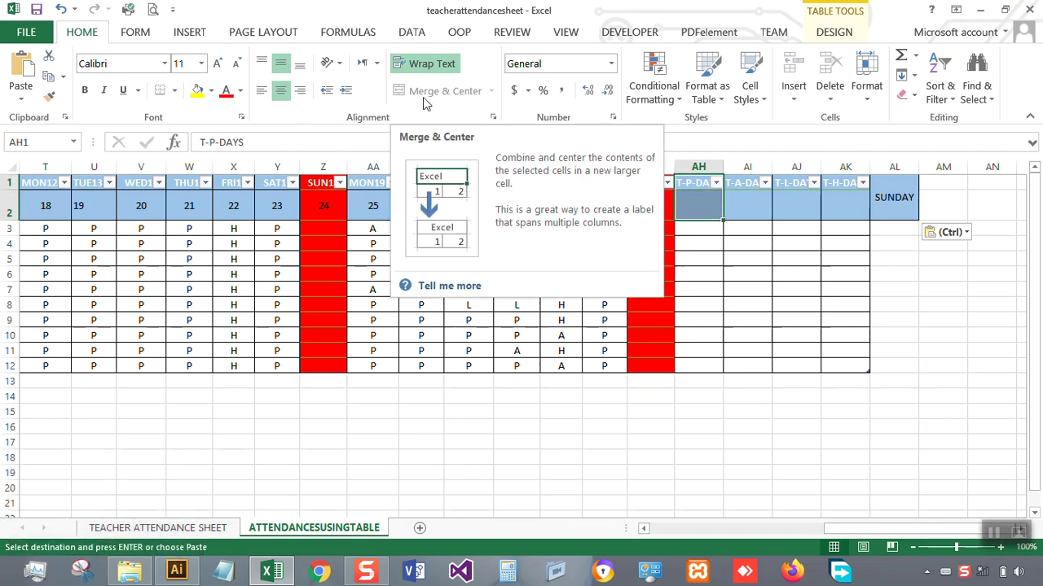
{"action": "left_click", "coordinate": [756, 272]}
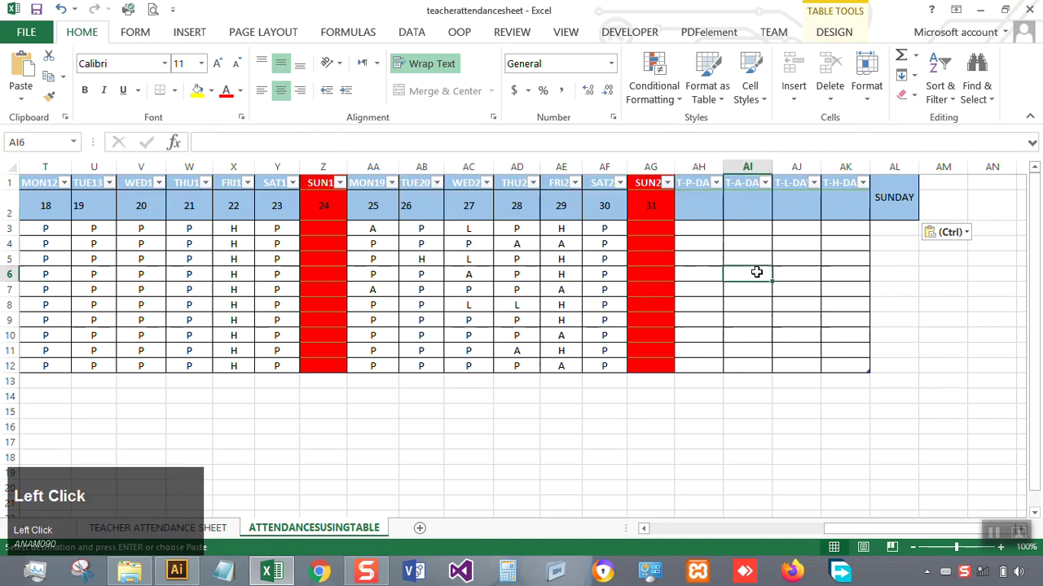
Step: Try to extend the table to column AL by filling the T-H-DAYS header from AK1 over the merged SUNDAY cell
{"action": "left_click", "coordinate": [874, 191]}
{"action": "left_click", "coordinate": [852, 183]}
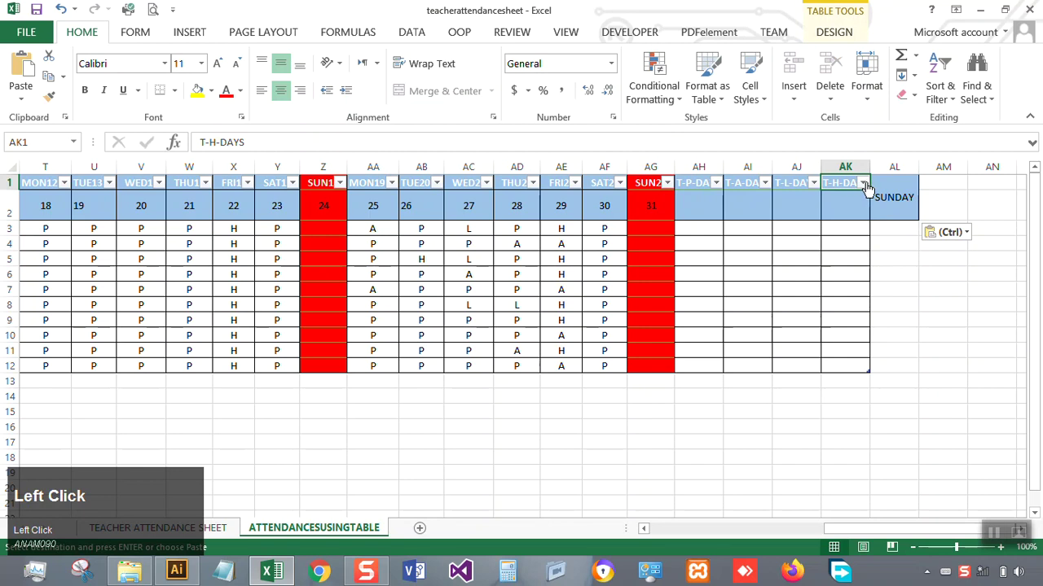
{"action": "left_click_drag", "start_coordinate": [870, 191], "coordinate": [909, 204]}
{"action": "left_click", "coordinate": [525, 330]}
{"action": "left_click", "coordinate": [896, 212]}
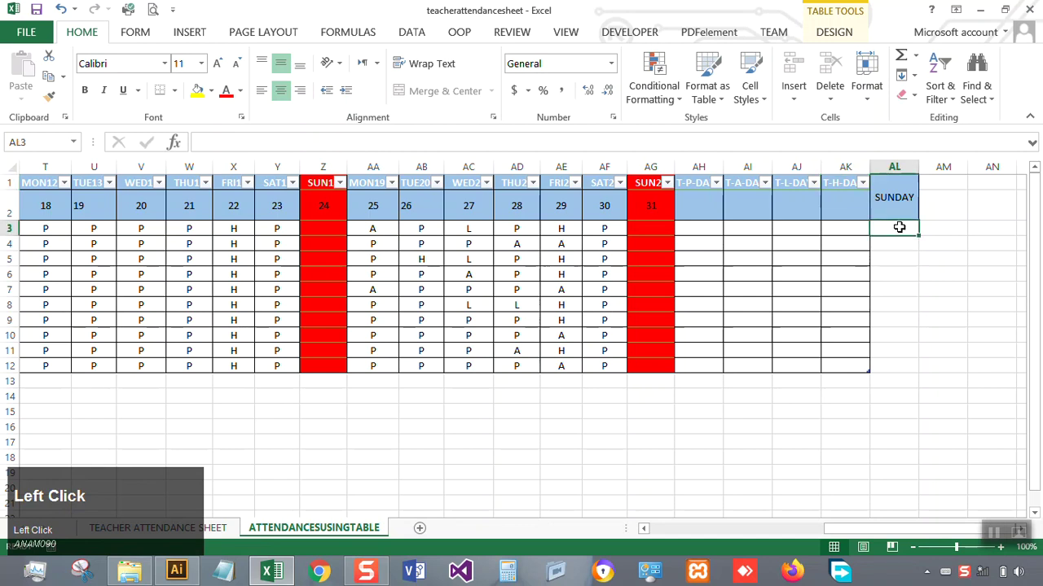
{"action": "left_click", "coordinate": [831, 183]}
{"action": "mouse_move", "coordinate": [870, 190]}
{"action": "left_mouse_down"}
{"action": "mouse_move", "coordinate": [896, 191]}
{"action": "mouse_move", "coordinate": [898, 203]}
{"action": "left_mouse_up"}
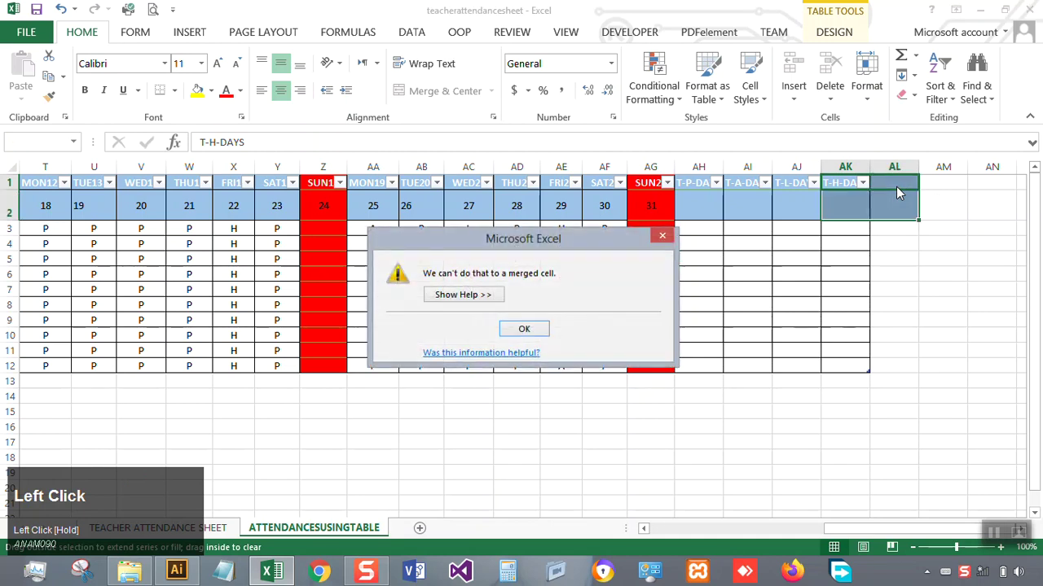
{"action": "left_click", "coordinate": [525, 329]}
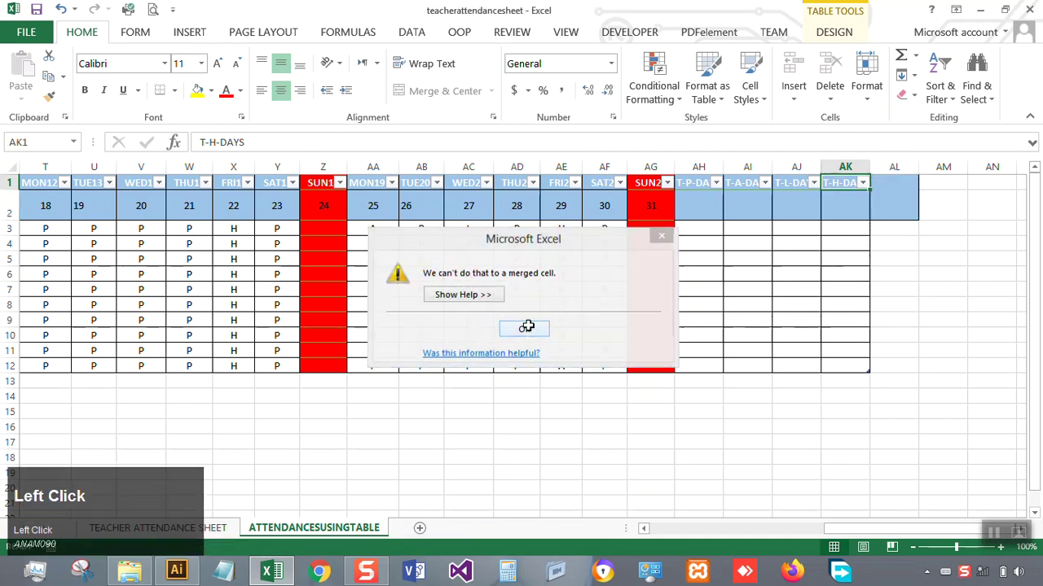
Step: Unmerge AL1:AL2 and extend the table to column AL by filling the T-H-DAYS header from AK1 into AL1
{"action": "left_click", "coordinate": [889, 188]}
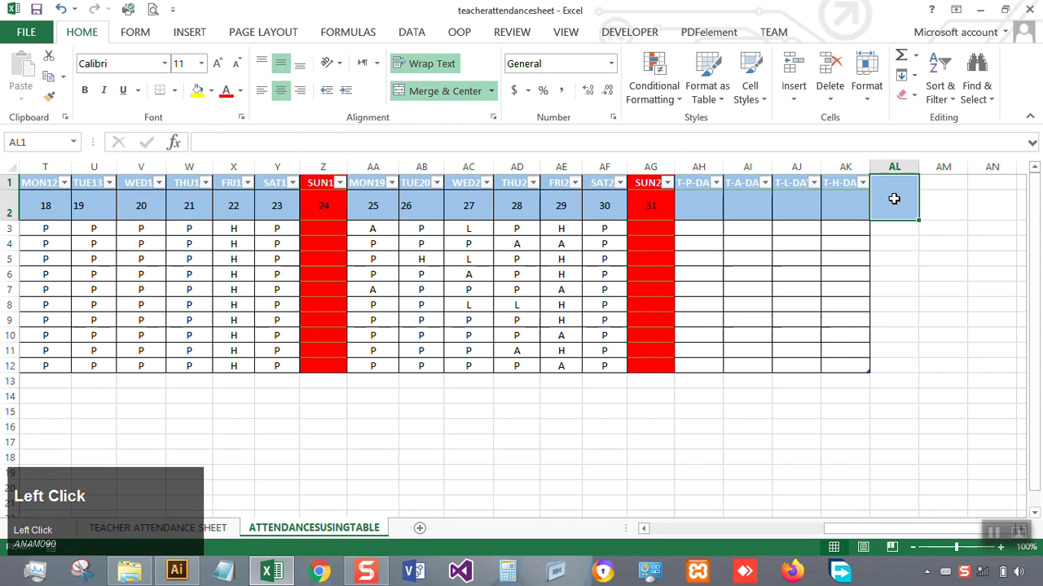
{"action": "left_click", "coordinate": [472, 94]}
{"action": "left_click", "coordinate": [881, 210]}
{"action": "left_click", "coordinate": [898, 282]}
{"action": "left_click", "coordinate": [889, 201]}
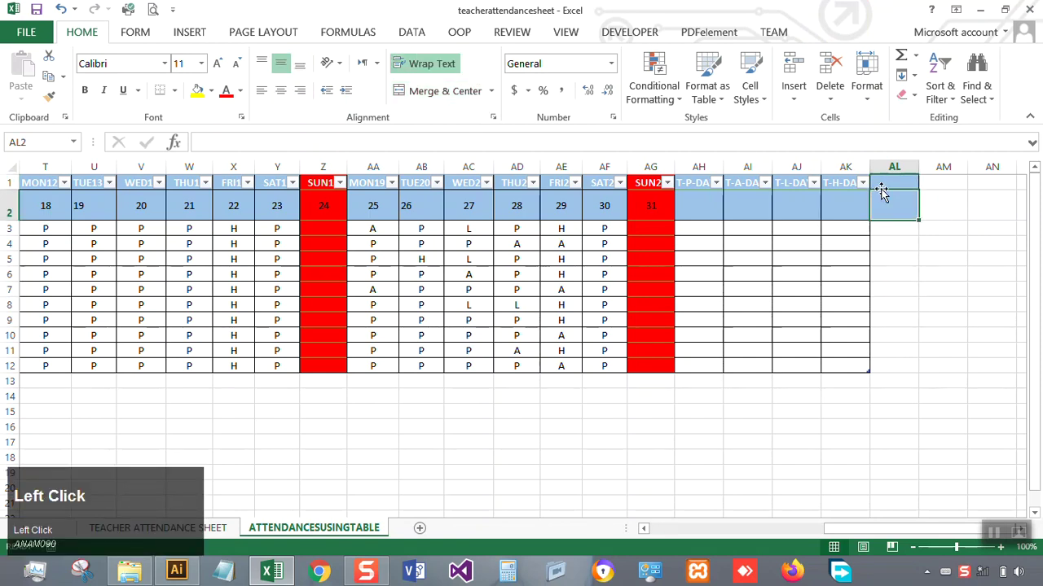
{"action": "left_click", "coordinate": [867, 185]}
{"action": "left_click_drag", "start_coordinate": [868, 190], "coordinate": [896, 188]}
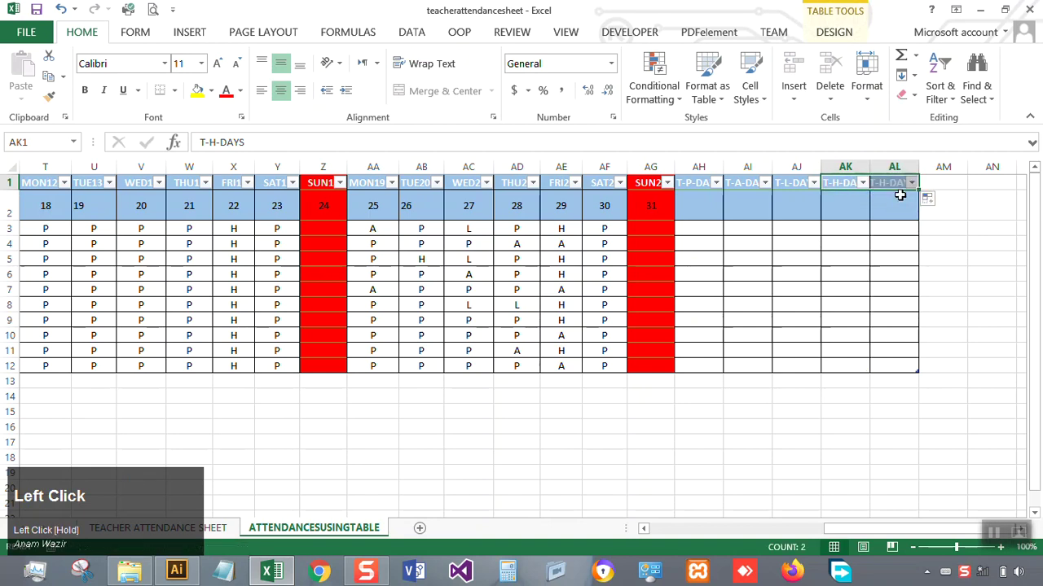
Step: Rename the table header in AL1 to SUNDAY
{"action": "left_click", "coordinate": [895, 185]}
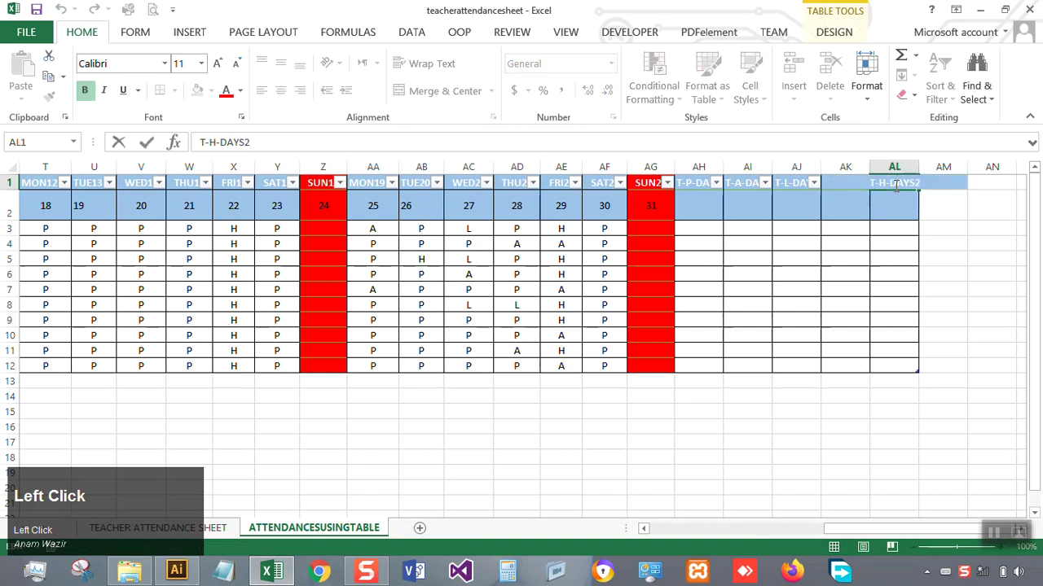
{"action": "key", "text": "ctrl+a"}
{"action": "left_click_drag", "start_coordinate": [923, 184], "coordinate": [857, 183]}
{"action": "key", "text": "BackSpace"}
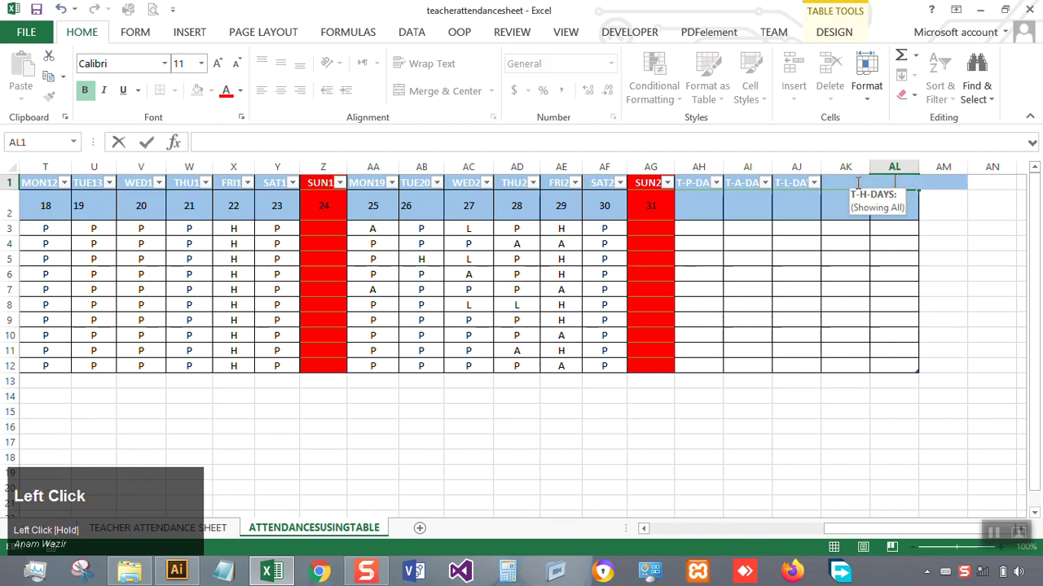
{"action": "key", "text": "Caps_Lock"}
{"action": "type", "text": "SUNDAY"}
{"action": "key", "text": "Caps_Lock"}
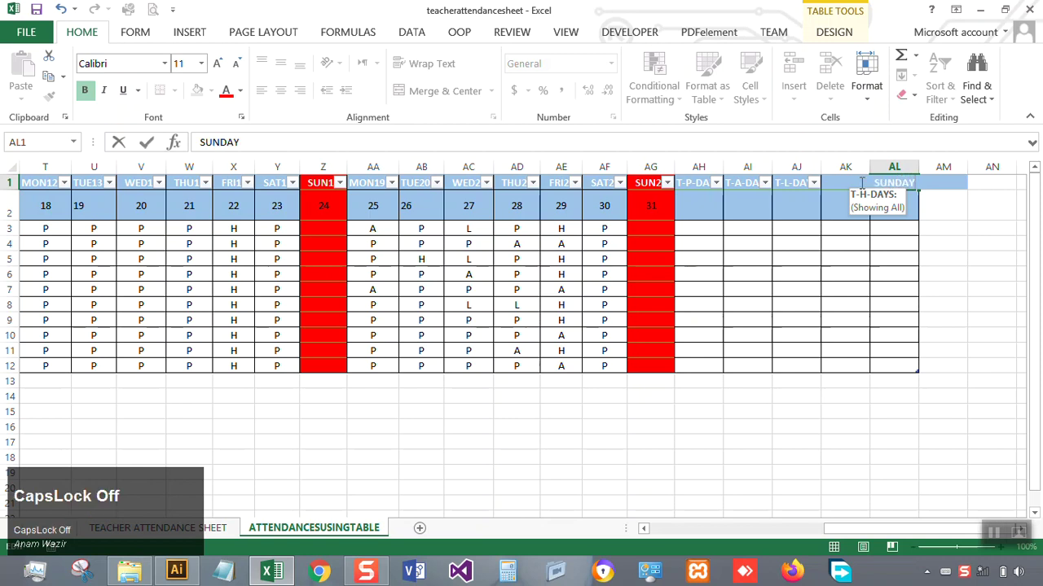
{"action": "left_click", "coordinate": [896, 244]}
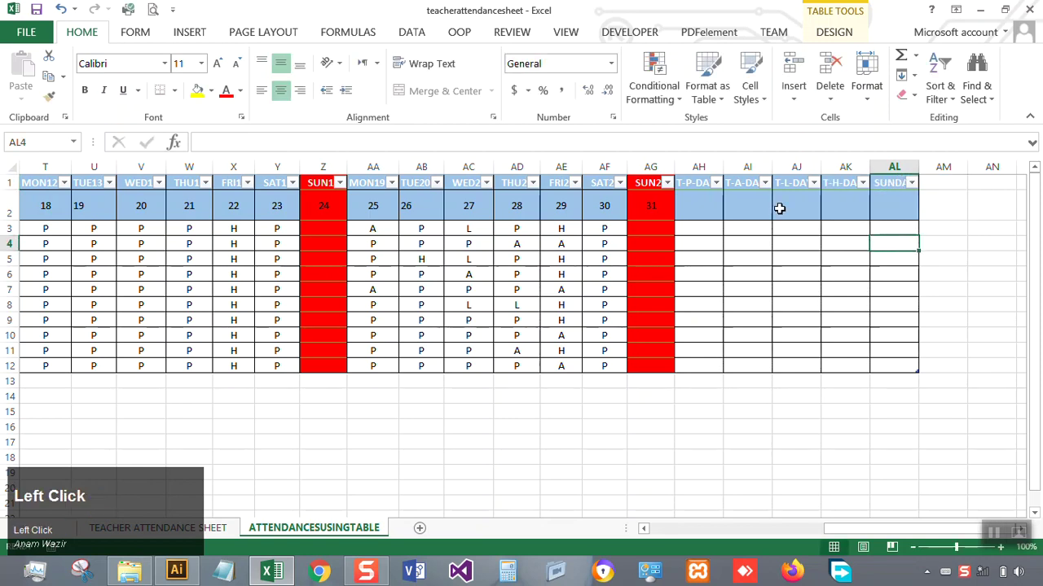
{"action": "left_click", "coordinate": [695, 206]}
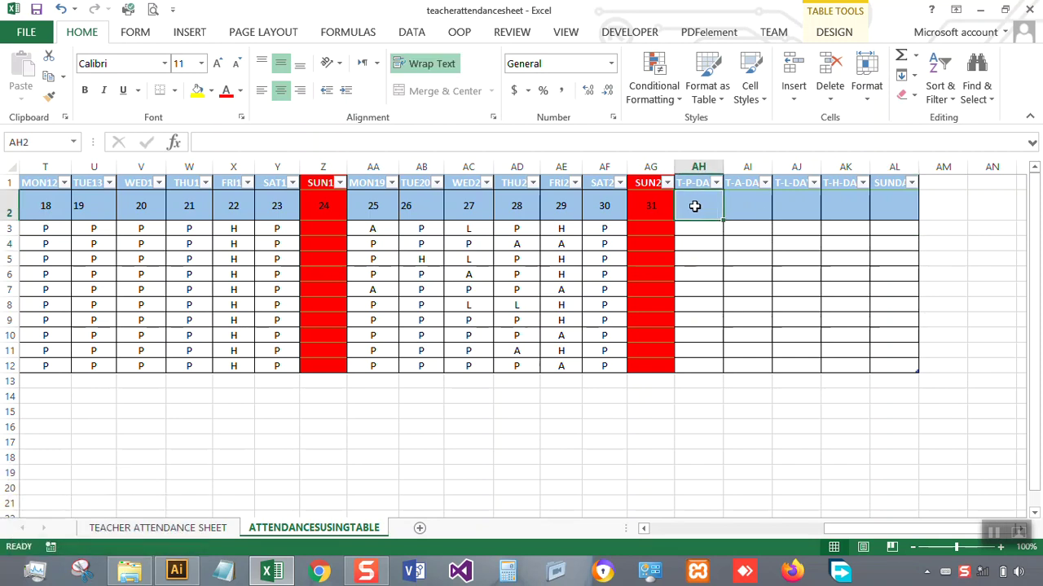
{"action": "type", "text": "="}
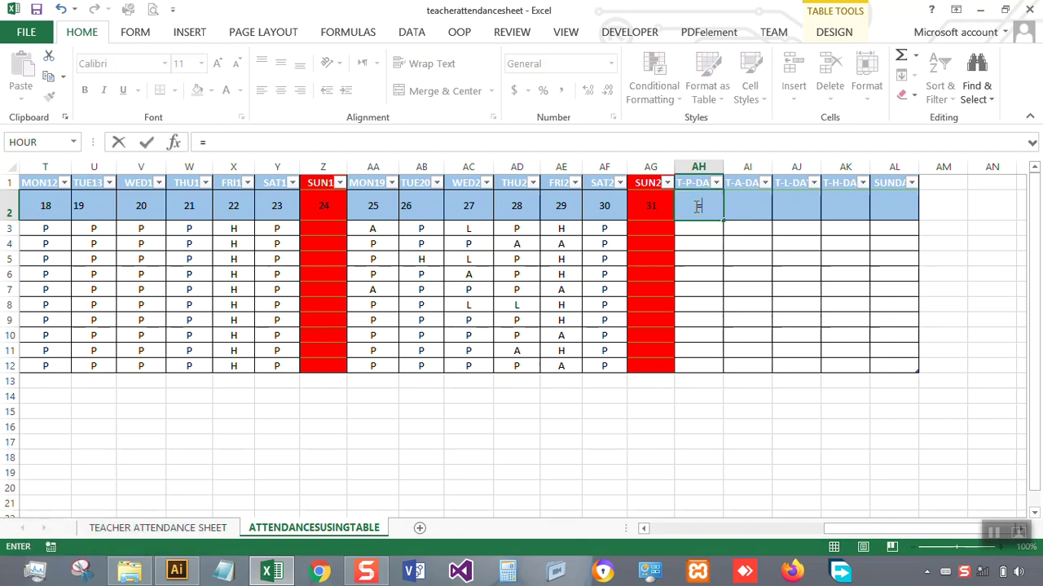
{"action": "type", "text": "counti"}
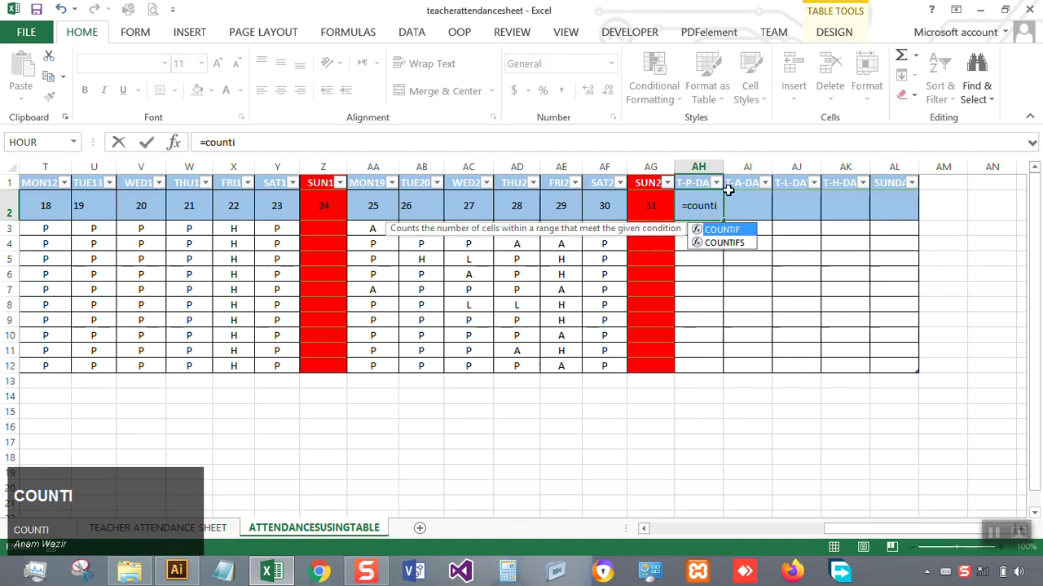
{"action": "double_click", "coordinate": [734, 231]}
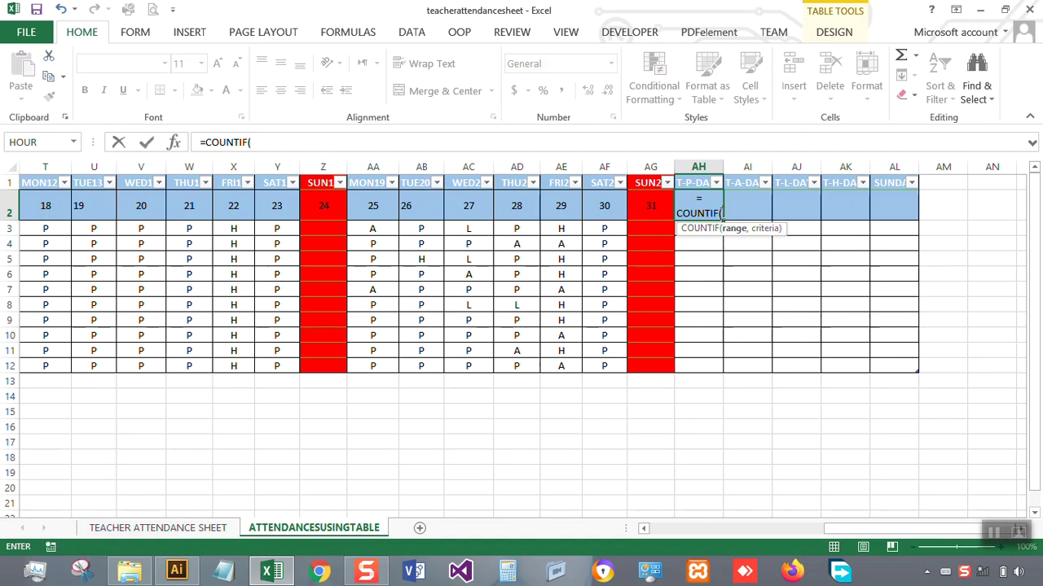
{"action": "key", "text": "BackSpace"}
{"action": "key", "text": "BackSpace"}
{"action": "key", "text": "BackSpace"}
{"action": "key", "text": "BackSpace"}
{"action": "key", "text": "BackSpace"}
{"action": "key", "text": "BackSpace"}
{"action": "key", "text": "BackSpace"}
{"action": "key", "text": "BackSpace"}
{"action": "key", "text": "BackSpace"}
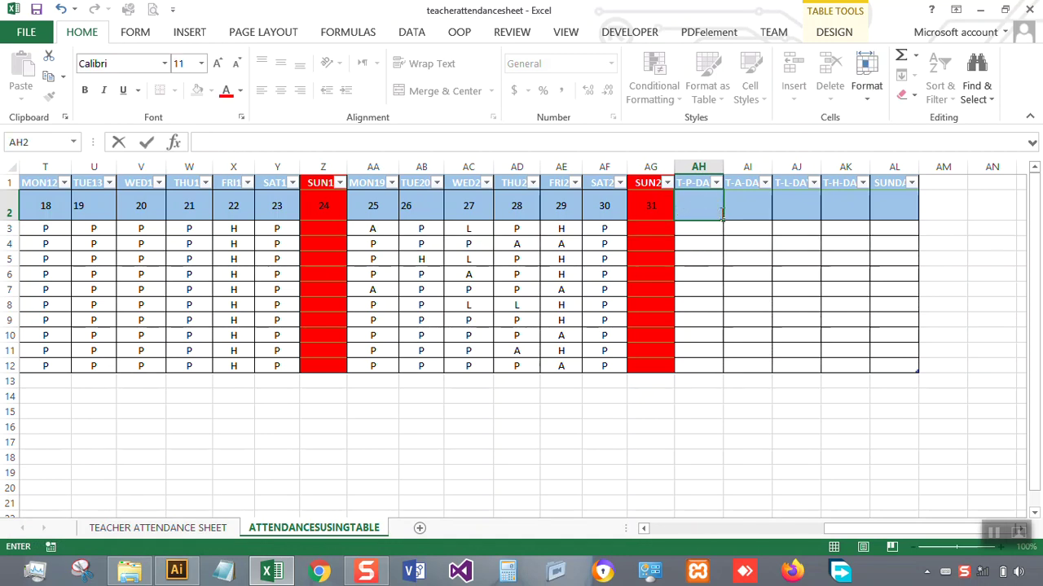
Step: Start a COUNTIF formula in AH3 with the first teacher's daily attendance, Table2[@[FRI]:[SAT24]], as its range
{"action": "left_click", "coordinate": [687, 236]}
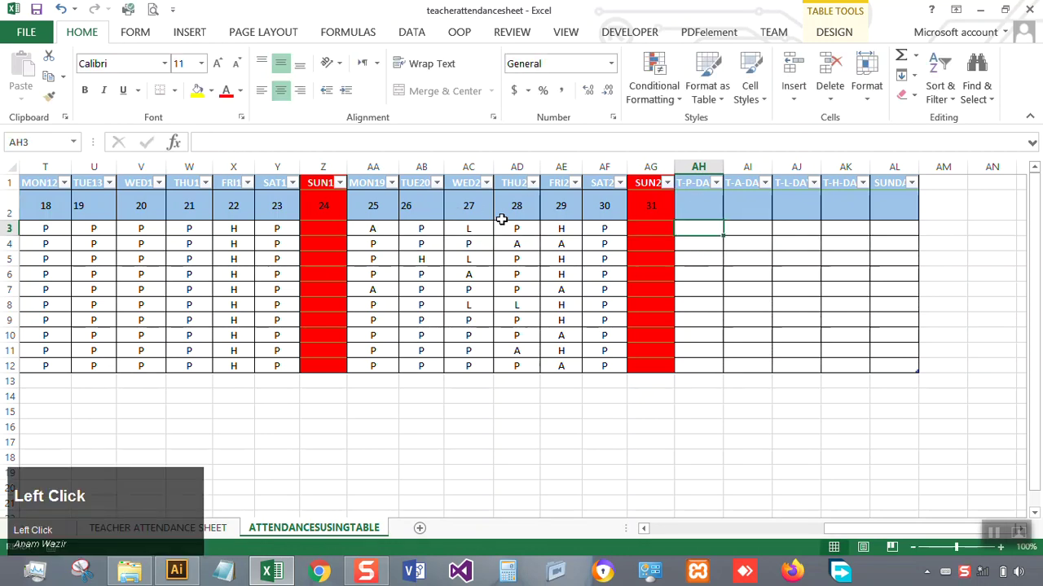
{"action": "type", "text": "="}
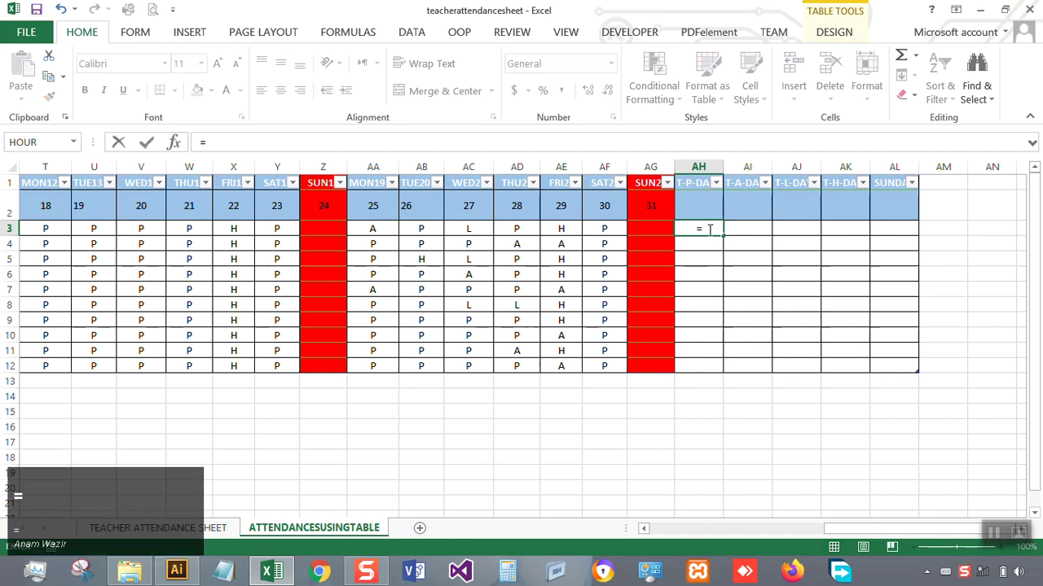
{"action": "type", "text": "coun"}
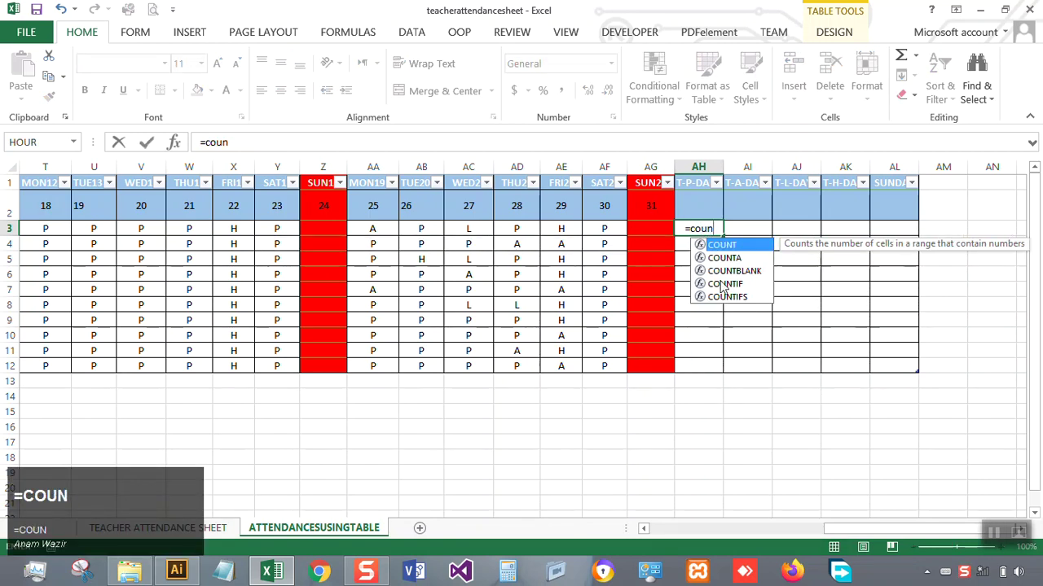
{"action": "double_click", "coordinate": [725, 283]}
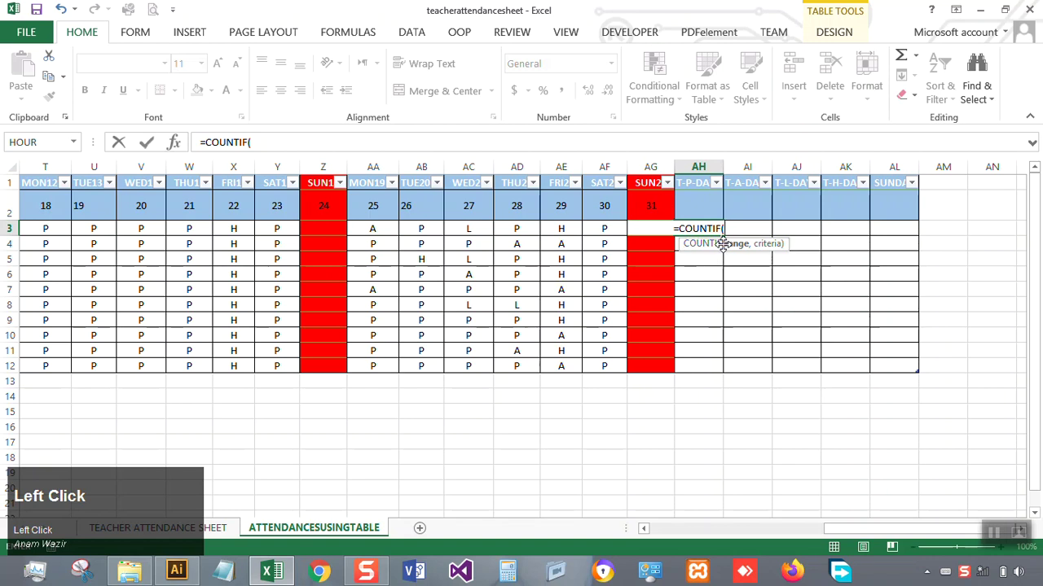
{"action": "left_click_drag", "start_coordinate": [615, 234], "coordinate": [170, 229]}
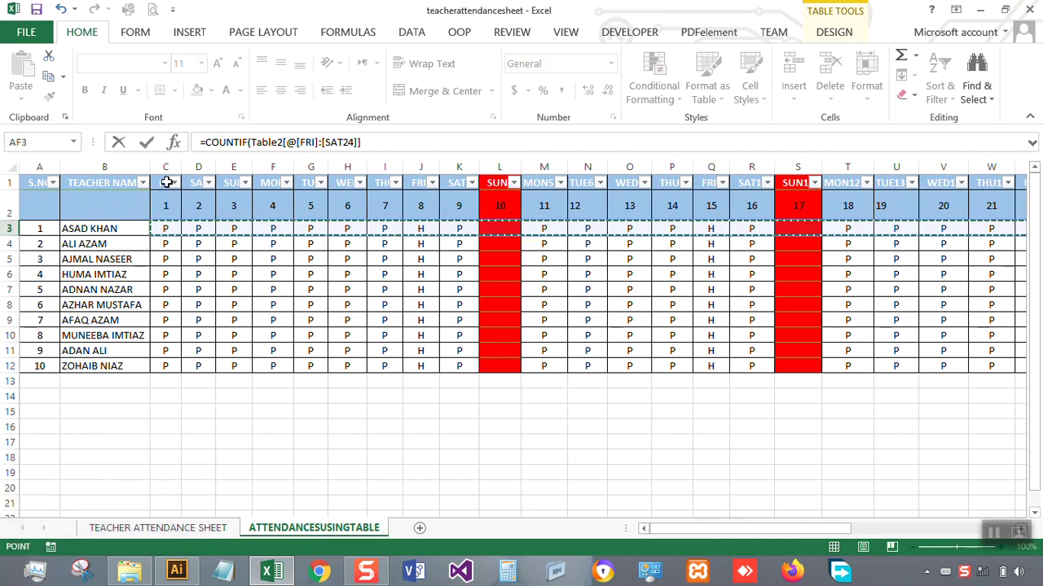
{"action": "left_click", "coordinate": [743, 529]}
{"action": "left_click_drag", "start_coordinate": [743, 525], "coordinate": [924, 528]}
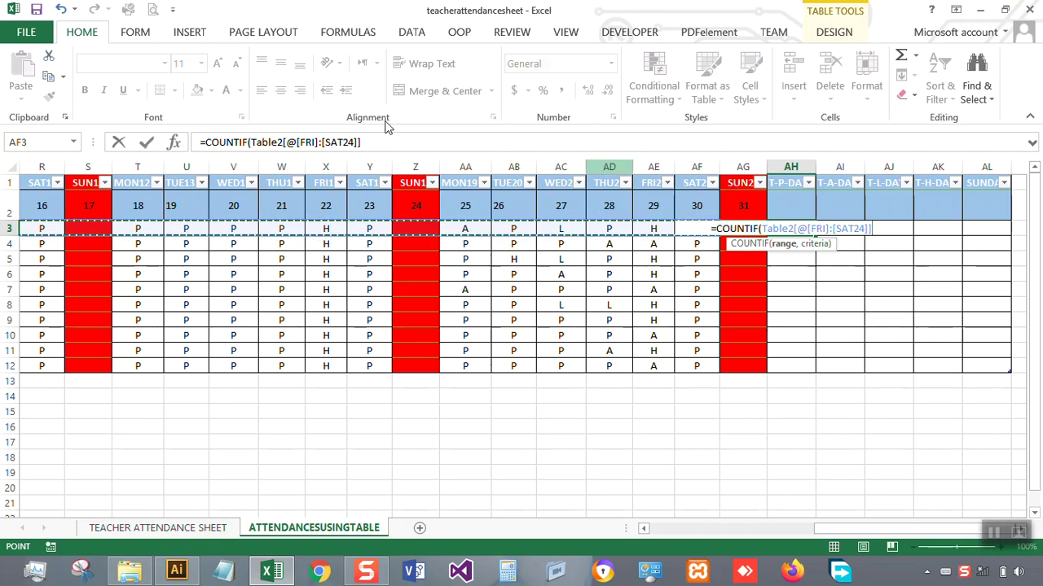
Step: Complete the COUNTIF formula in AH3 with the criterion "P" to count the present days in the T-P-DAYS column
{"action": "left_click", "coordinate": [367, 142]}
{"action": "type", "text": ")"}
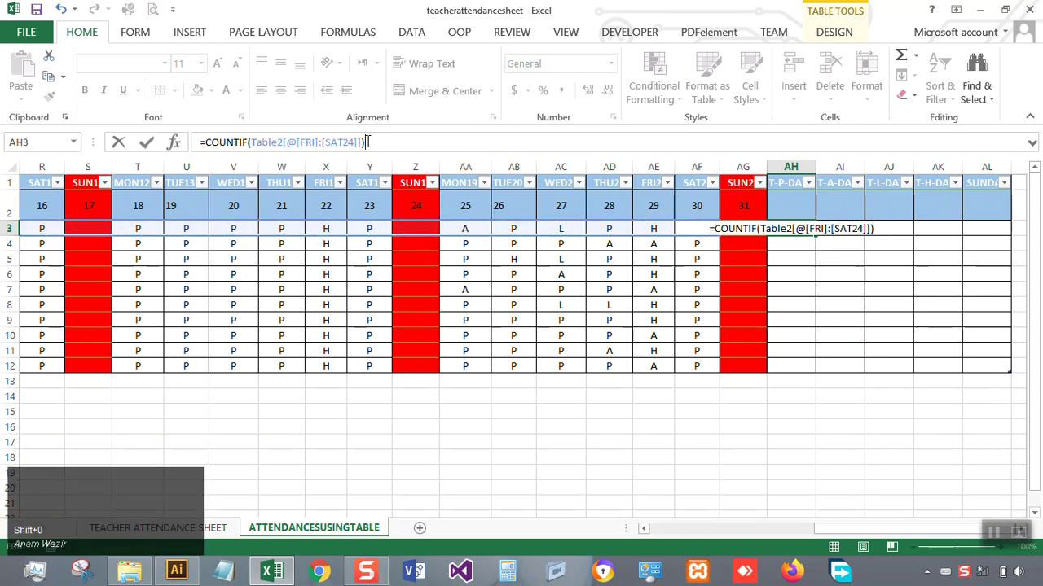
{"action": "key", "text": "BackSpace"}
{"action": "type", "text": ",\""}
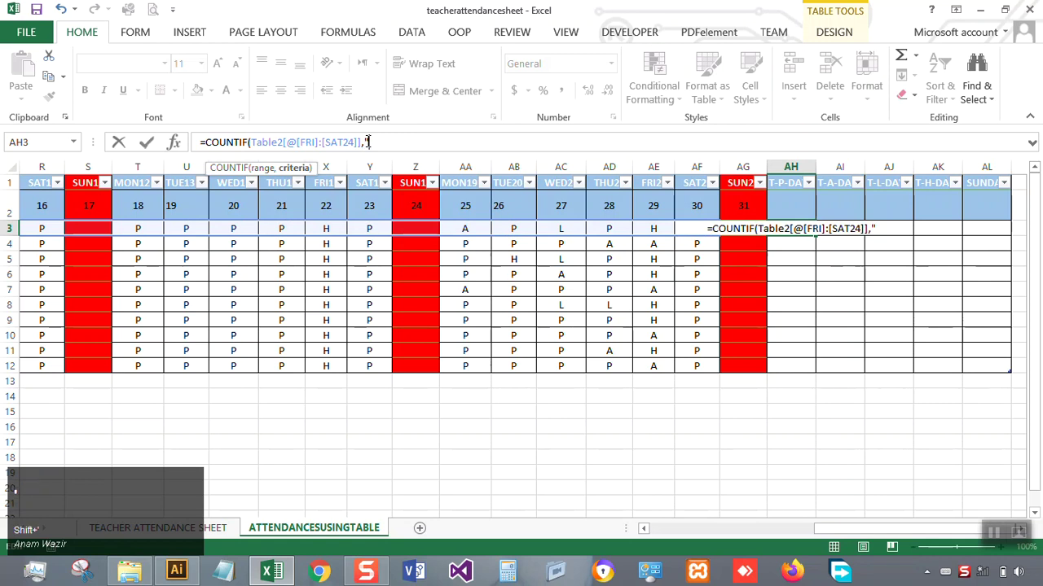
{"action": "left_click", "coordinate": [963, 577]}
{"action": "left_click", "coordinate": [880, 227]}
{"action": "key", "text": "Caps_Lock"}
{"action": "type", "text": "P"}
{"action": "key", "text": "Caps_Lock"}
{"action": "type", "text": "\")"}
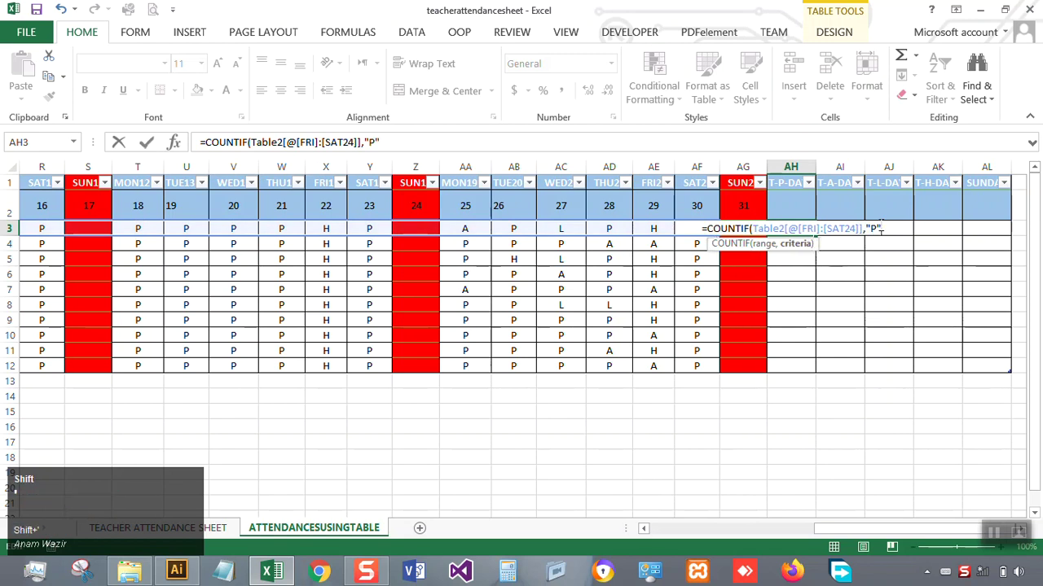
{"action": "key", "text": "Return"}
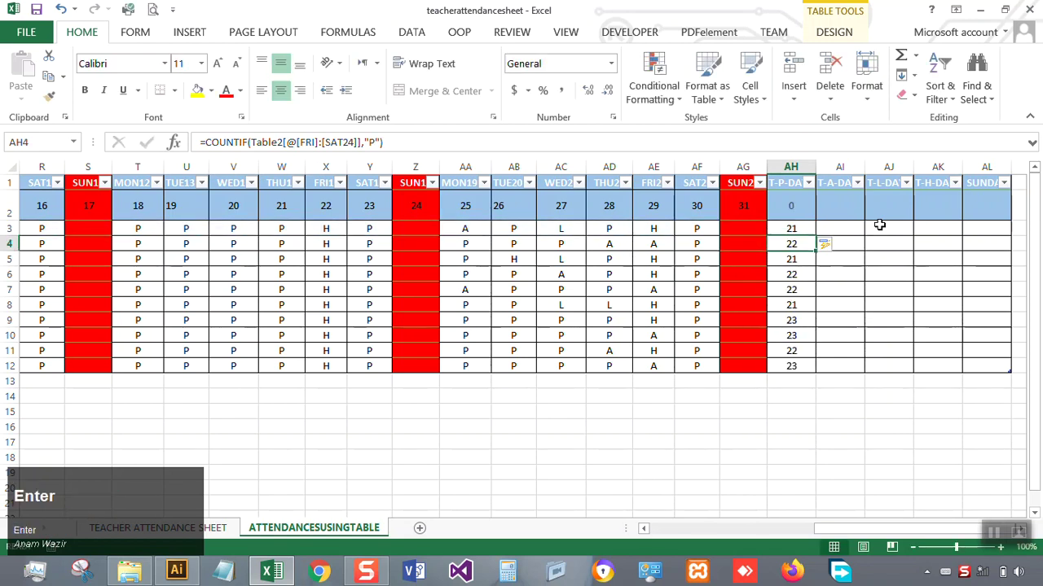
{"action": "left_click", "coordinate": [791, 232]}
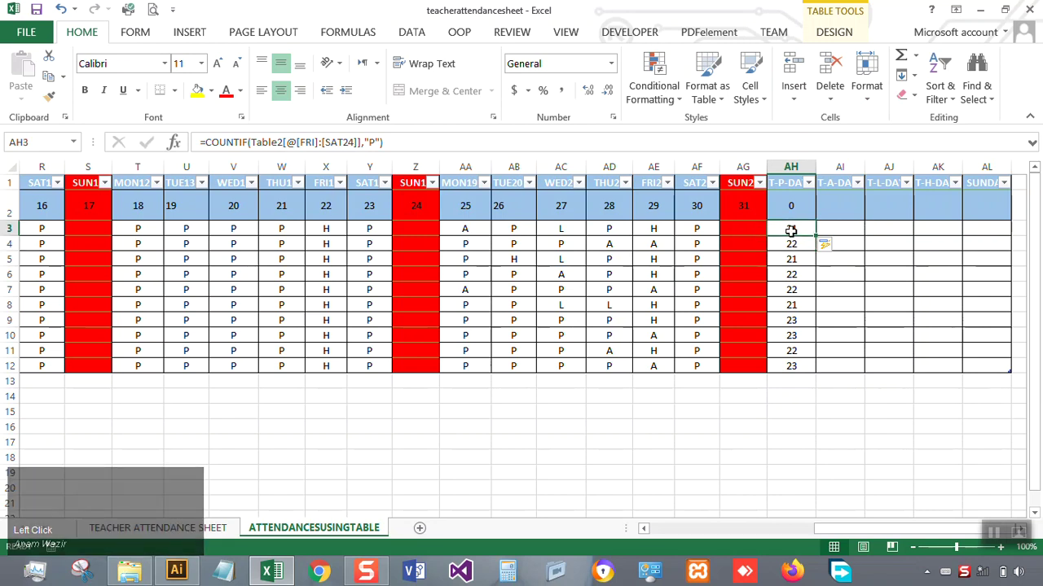
{"action": "left_click", "coordinate": [839, 229]}
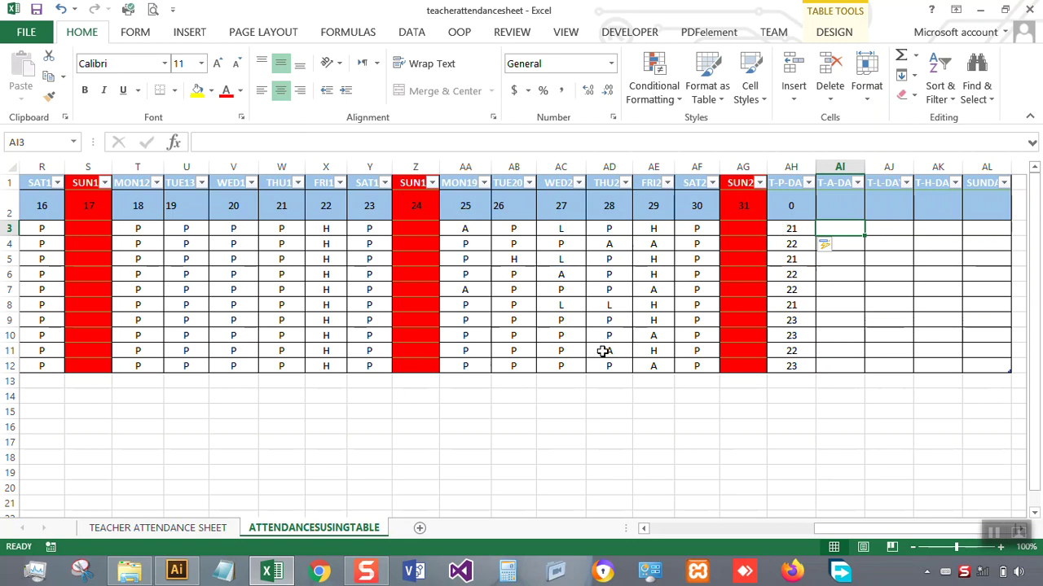
Step: Apply the Good cell style to the table's entire header row, from A1 to AL1
{"action": "left_click", "coordinate": [659, 531]}
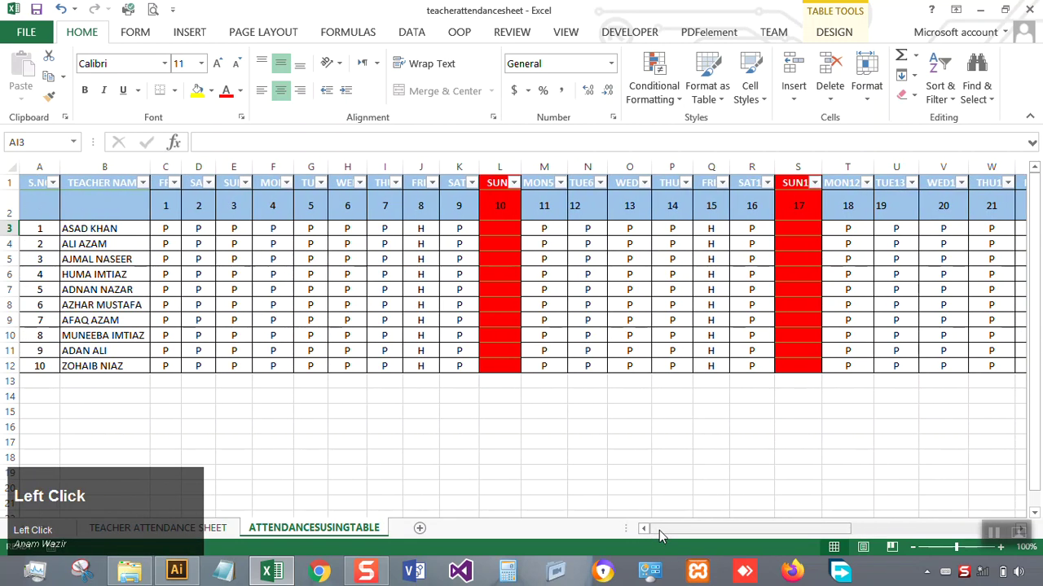
{"action": "left_click", "coordinate": [25, 182]}
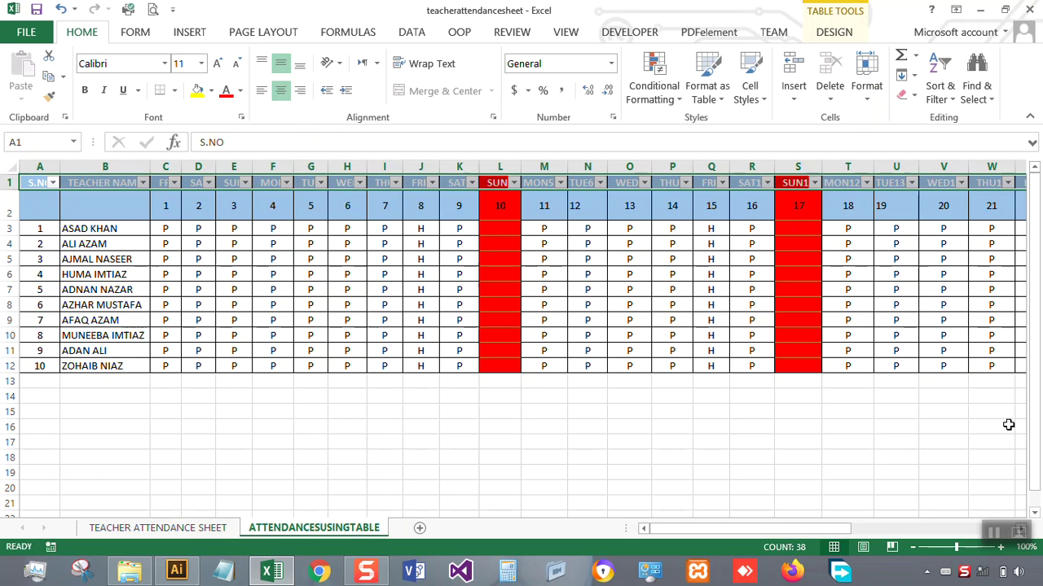
{"action": "left_click_drag", "start_coordinate": [850, 529], "coordinate": [963, 529]}
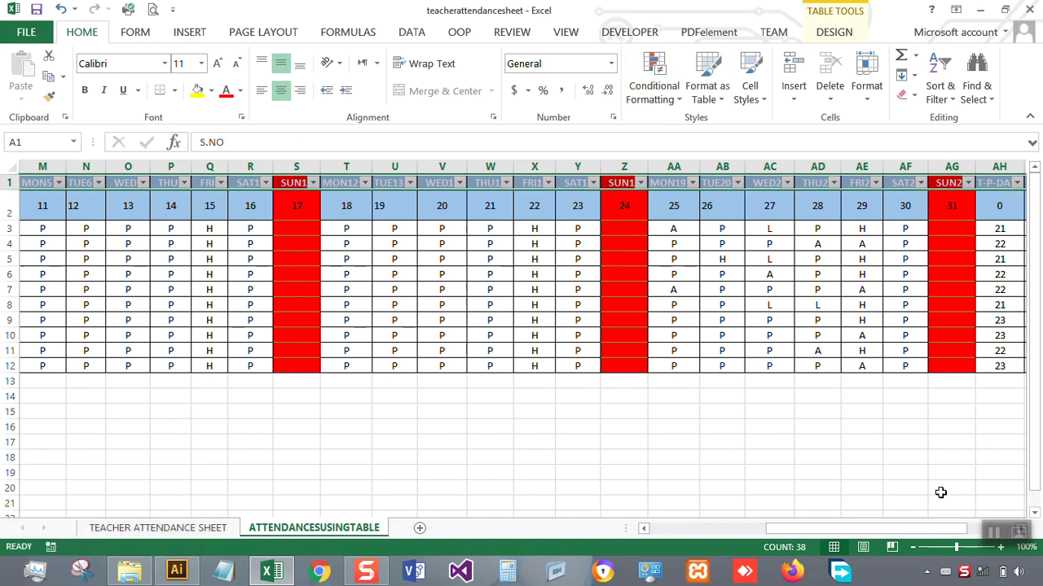
{"action": "left_click", "coordinate": [1038, 320]}
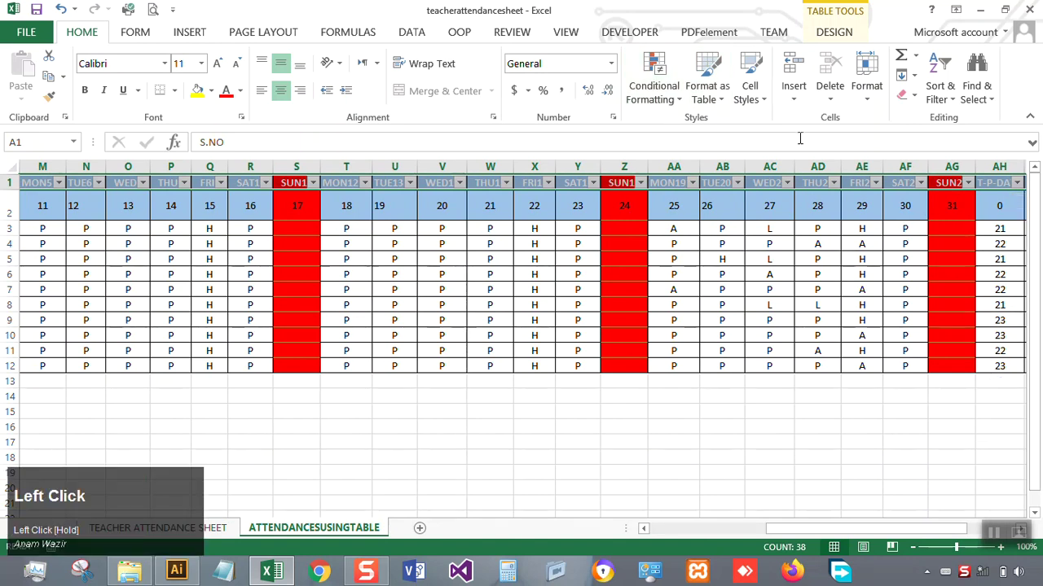
{"action": "left_click", "coordinate": [755, 103]}
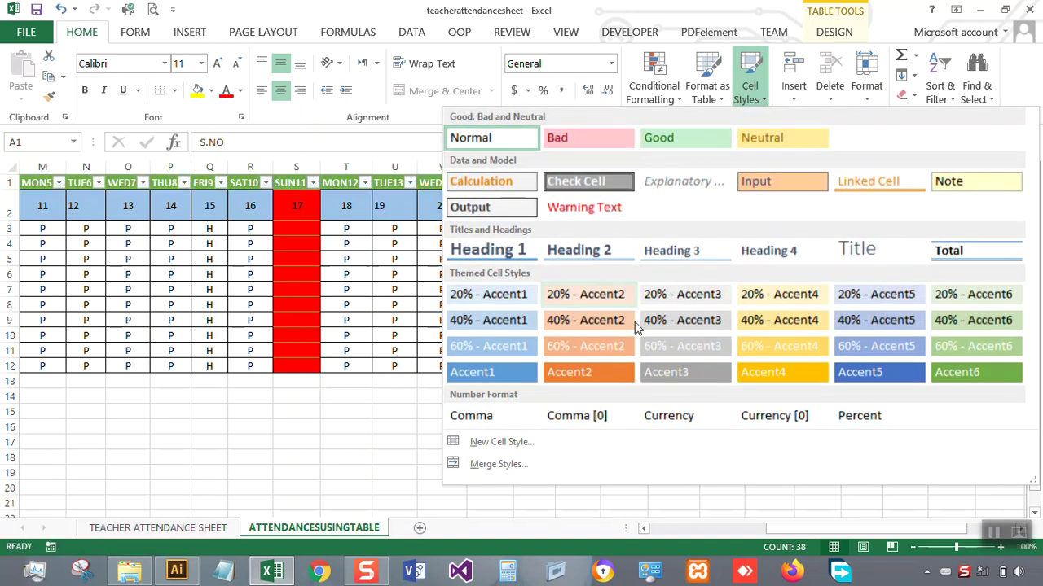
{"action": "left_click", "coordinate": [682, 143]}
{"action": "scroll", "coordinate": [597, 395], "scroll_direction": "left", "scroll_amount": 4}
{"action": "left_click", "coordinate": [597, 395]}
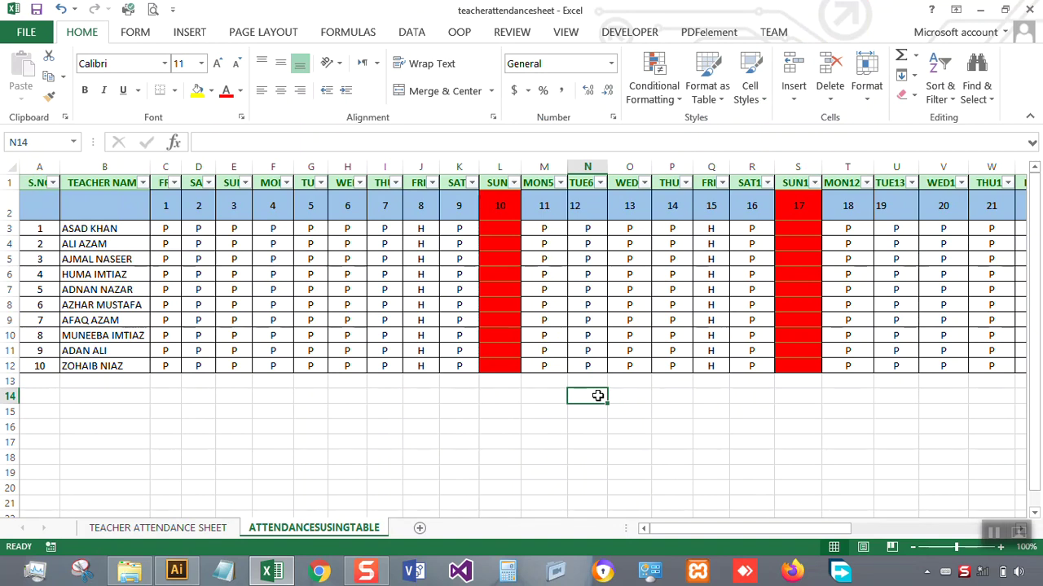
Step: Apply the 20% - Accent3 cell style to the attendance cells N6:R12
{"action": "left_click_drag", "start_coordinate": [591, 274], "coordinate": [746, 365]}
{"action": "left_click", "coordinate": [750, 86]}
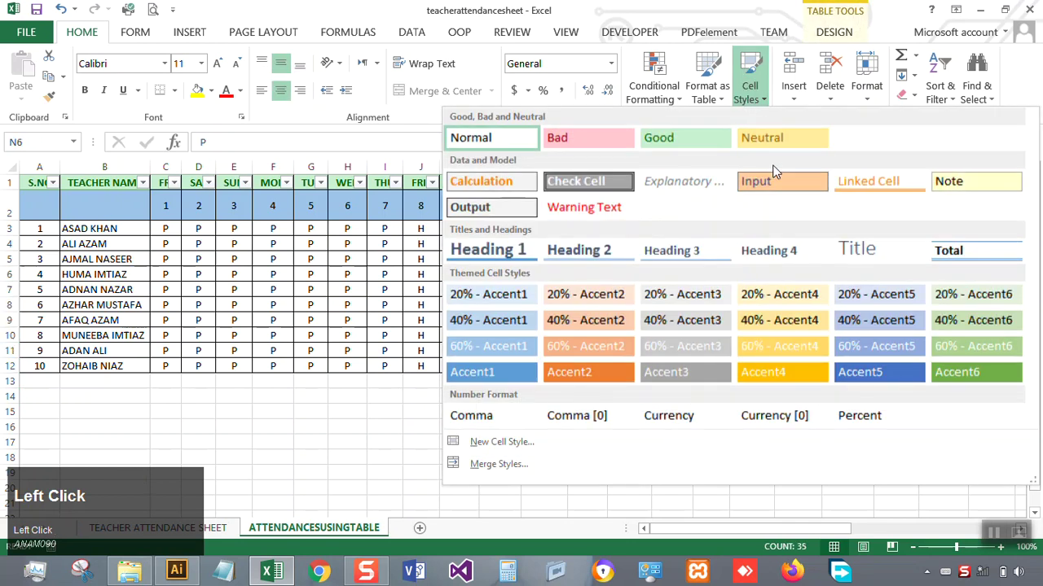
{"action": "left_click", "coordinate": [698, 298]}
{"action": "left_click", "coordinate": [571, 259]}
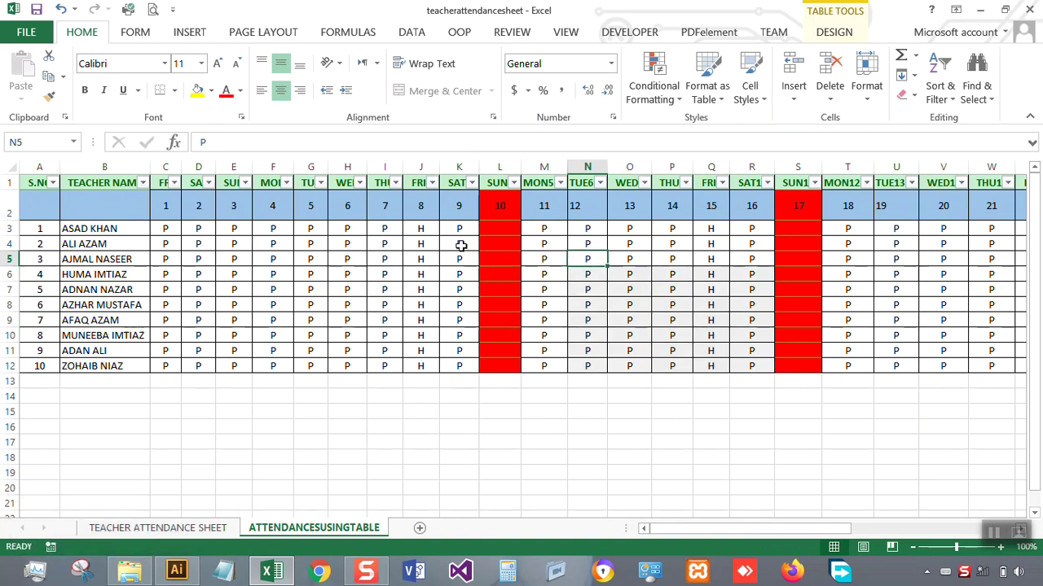
Step: Apply the Bad cell style to the holiday entries in J3:J12
{"action": "left_click_drag", "start_coordinate": [421, 229], "coordinate": [422, 364]}
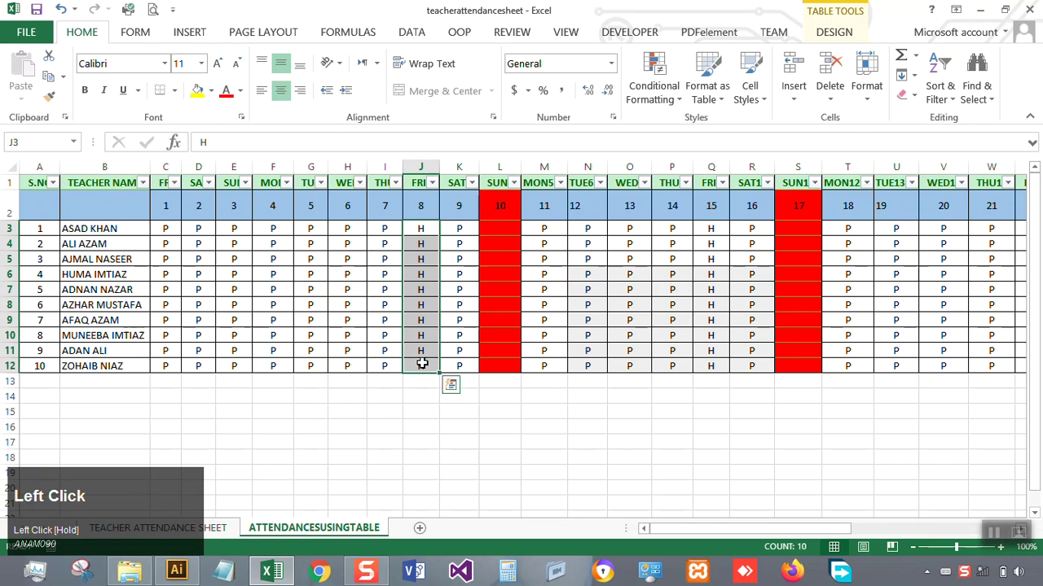
{"action": "left_click", "coordinate": [751, 97]}
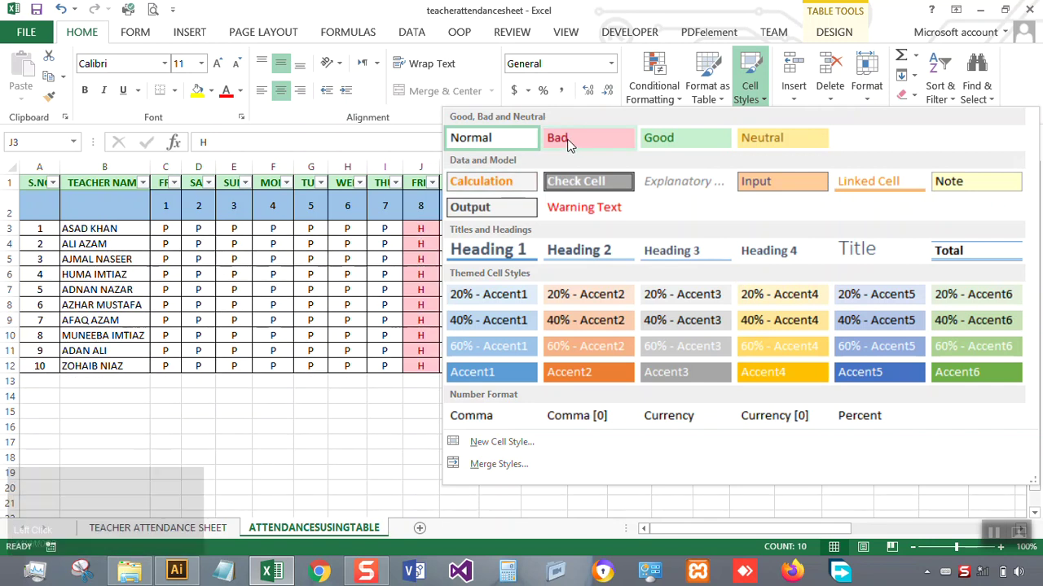
{"action": "left_click", "coordinate": [570, 144]}
{"action": "left_click", "coordinate": [438, 410]}
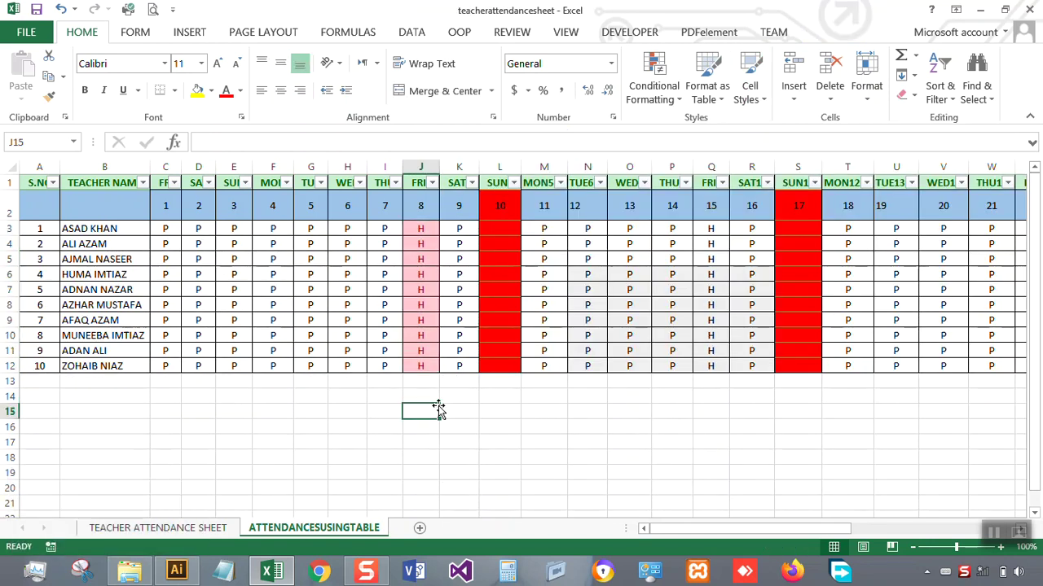
Step: Apply the first black and grey banded table style of the Light group to the attendance table
{"action": "left_click", "coordinate": [645, 258]}
{"action": "left_click", "coordinate": [704, 91]}
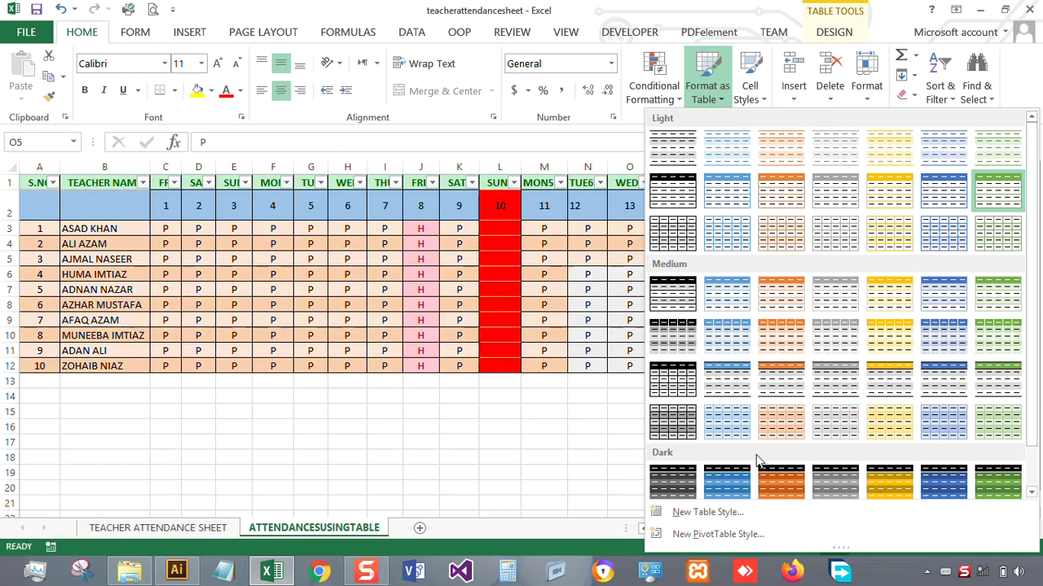
{"action": "left_click", "coordinate": [685, 153]}
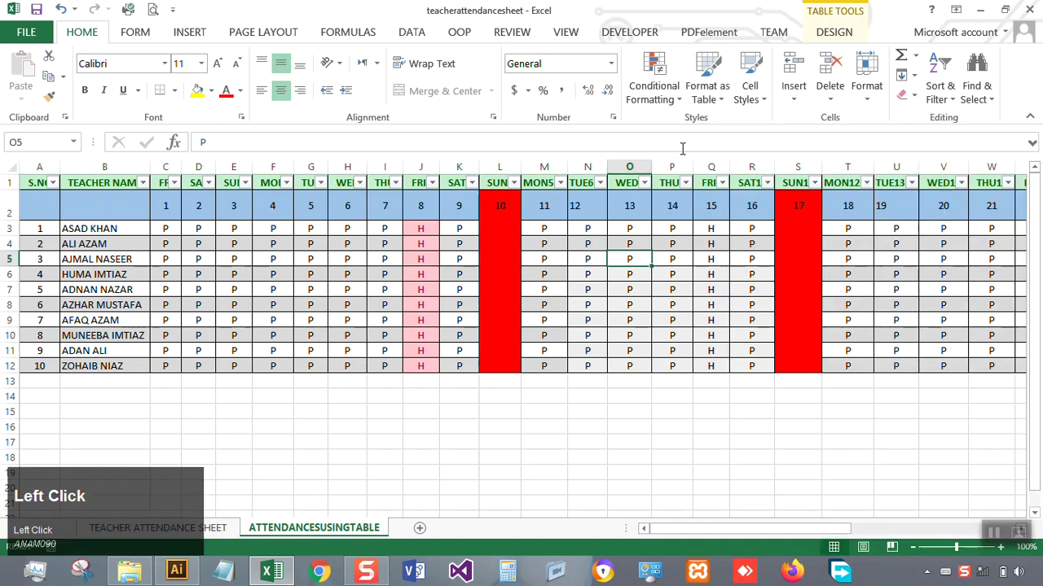
{"action": "left_click", "coordinate": [631, 292]}
Step: Change the whole attendance table A1:AL12 to the Light group's table style with a solid black header
{"action": "left_click_drag", "start_coordinate": [36, 184], "coordinate": [881, 371]}
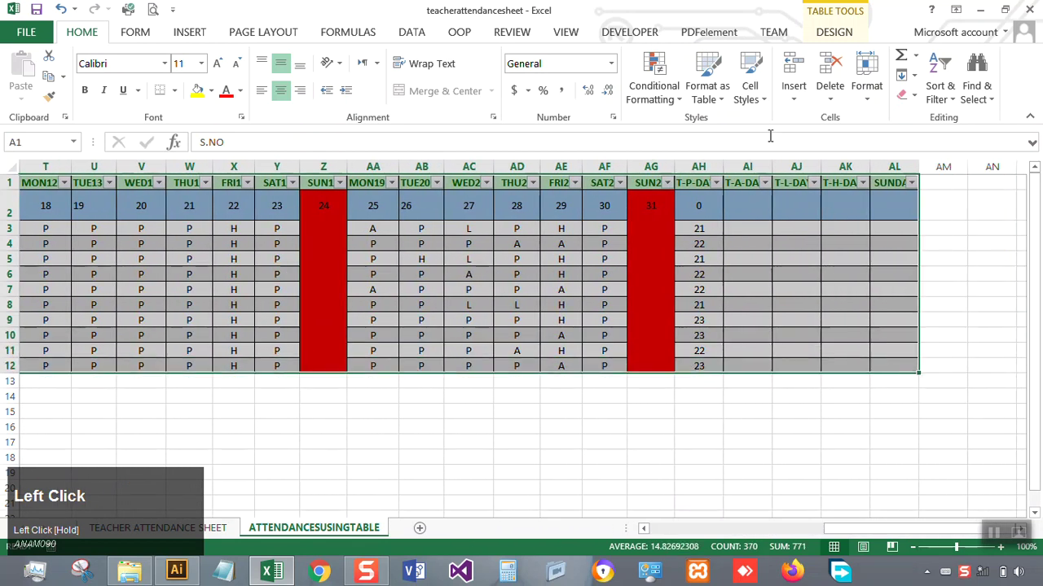
{"action": "left_click", "coordinate": [709, 106]}
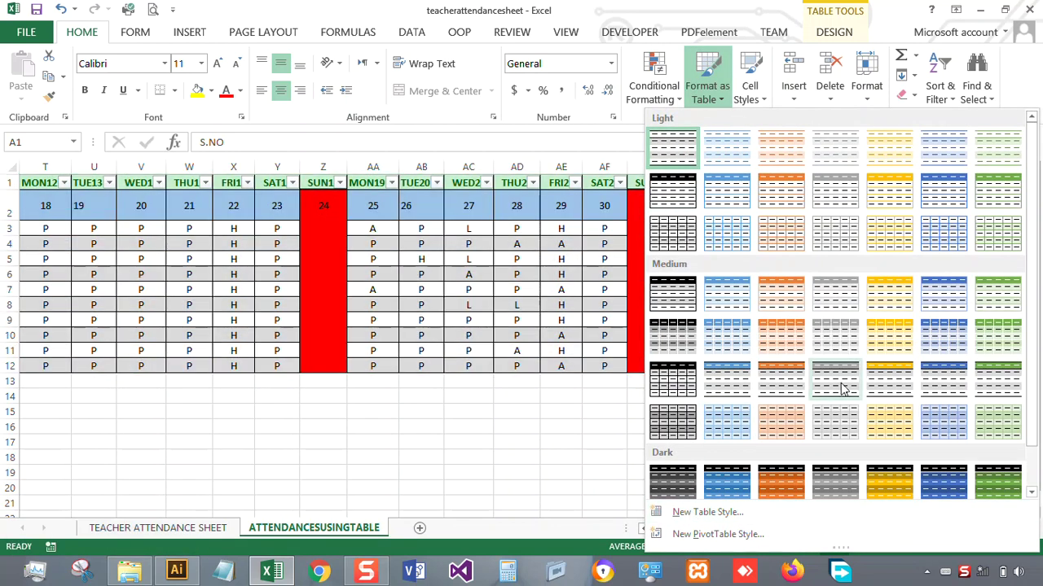
{"action": "left_click", "coordinate": [675, 196]}
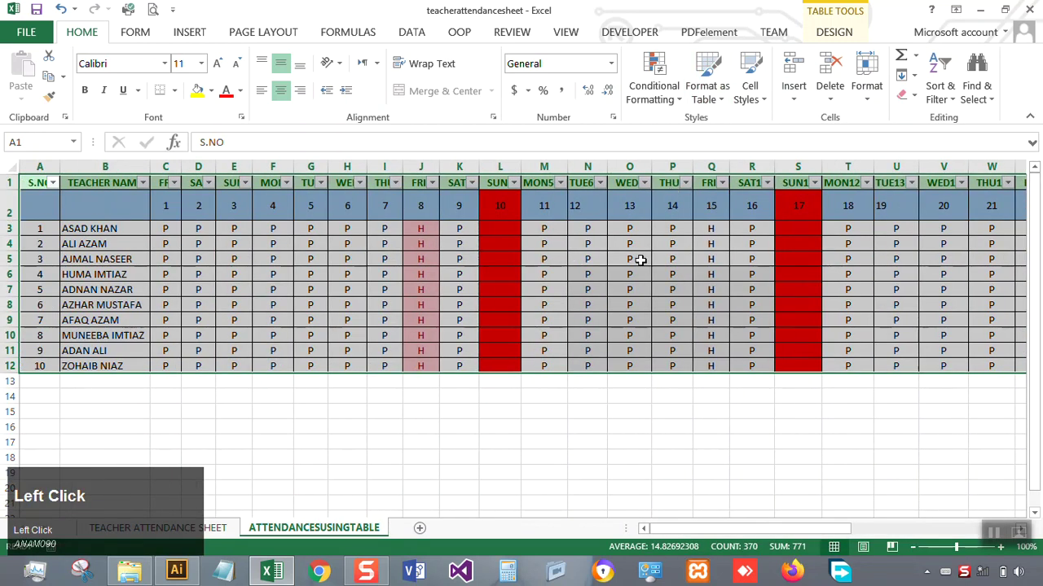
Step: Start a new table style named Table Style 1 and open the formatting for its Whole Table element
{"action": "left_click", "coordinate": [718, 98]}
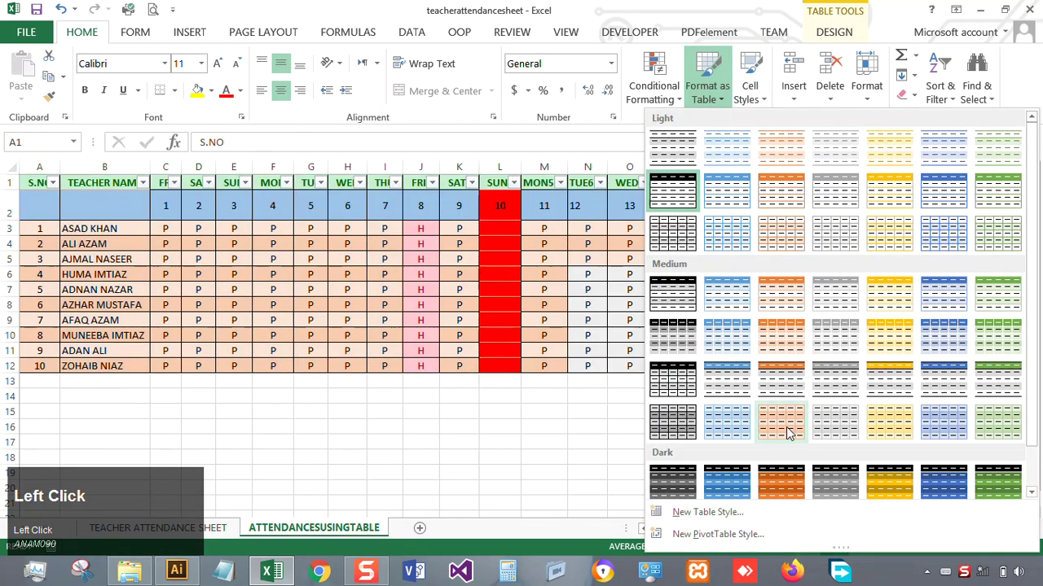
{"action": "left_click", "coordinate": [709, 518]}
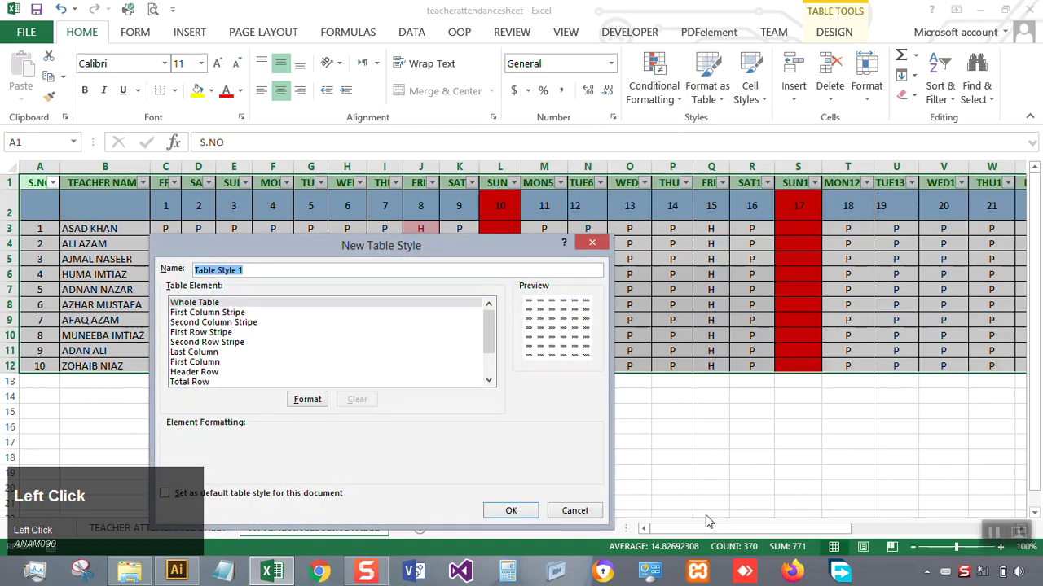
{"action": "left_click_drag", "start_coordinate": [516, 256], "coordinate": [763, 75]}
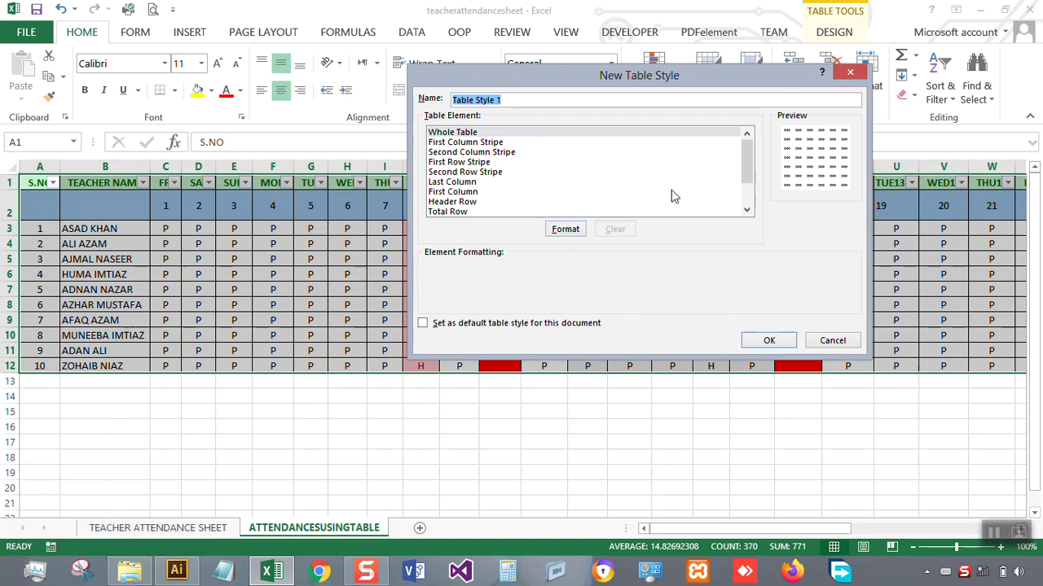
{"action": "left_click", "coordinate": [465, 144]}
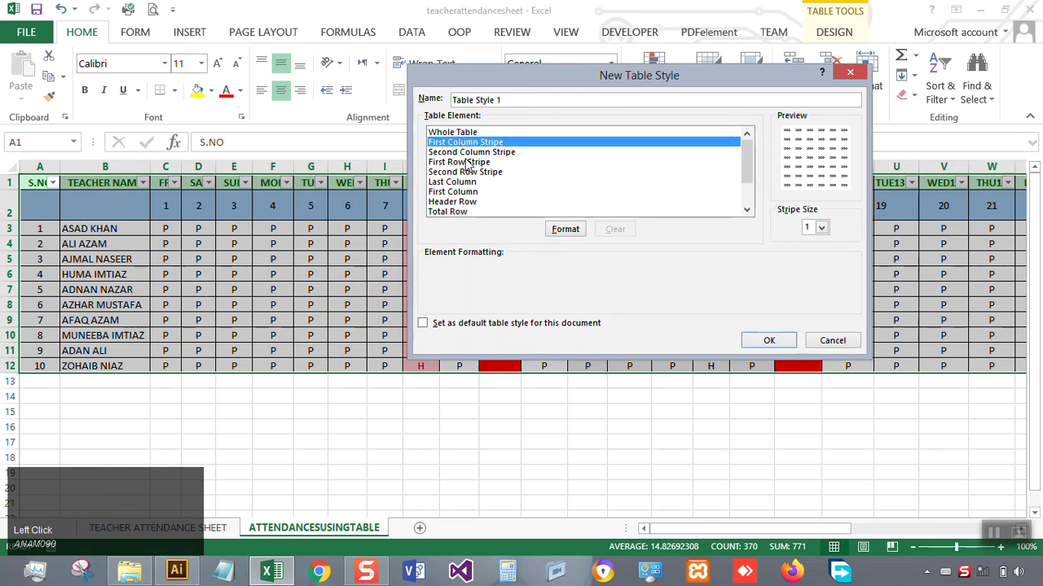
{"action": "left_click", "coordinate": [462, 135]}
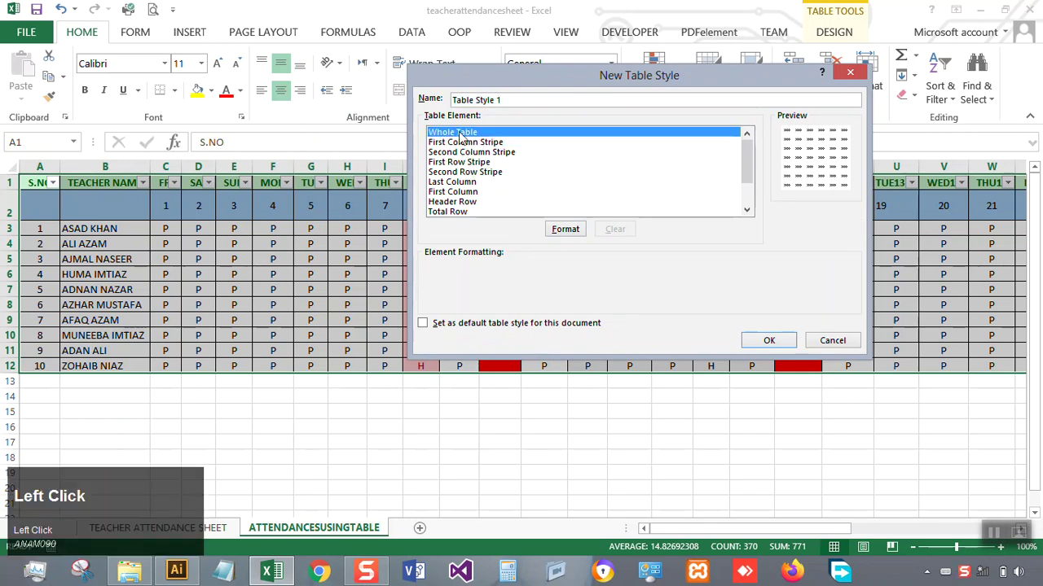
{"action": "left_click", "coordinate": [572, 232]}
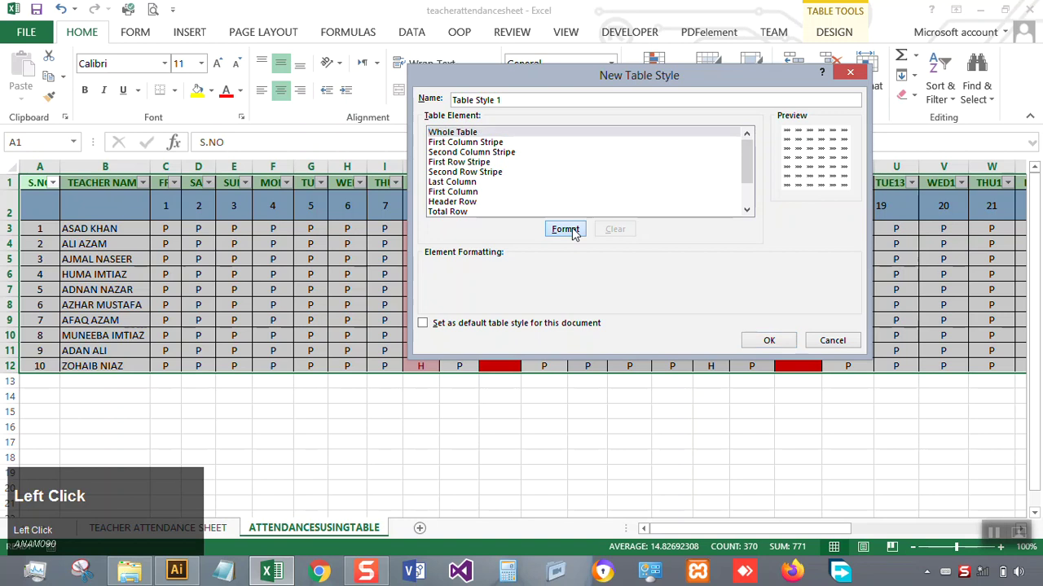
{"action": "left_click_drag", "start_coordinate": [461, 189], "coordinate": [741, 79]}
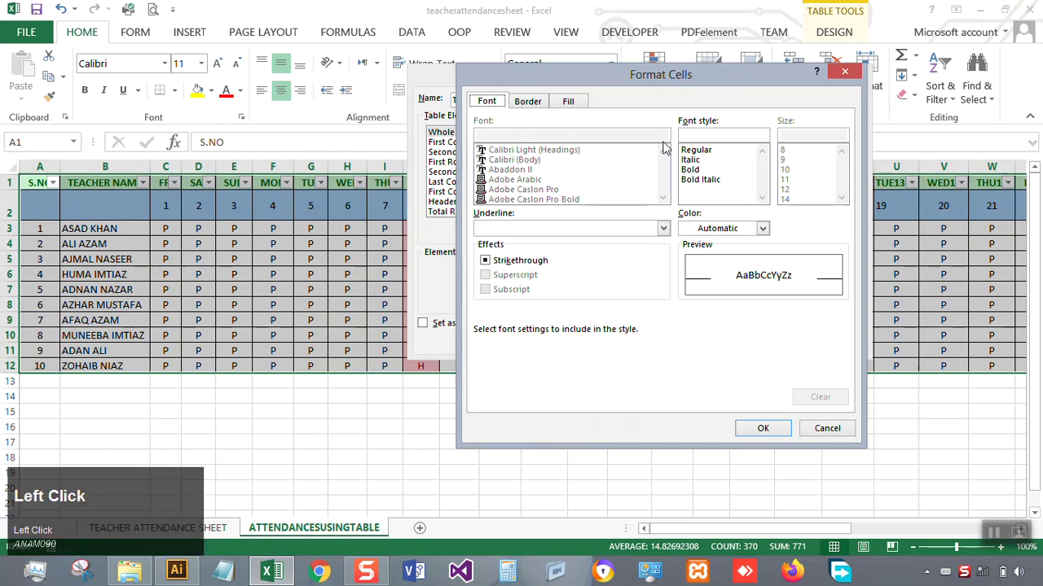
Step: Set the Whole Table font to Bold Italic in standard red with strikethrough turned off
{"action": "left_click", "coordinate": [689, 170]}
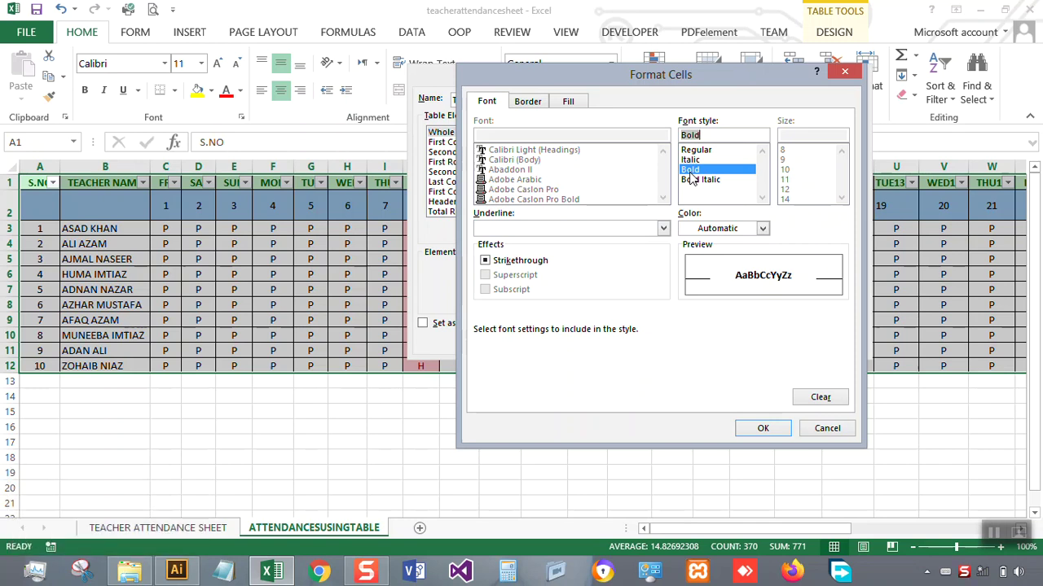
{"action": "left_click", "coordinate": [694, 180]}
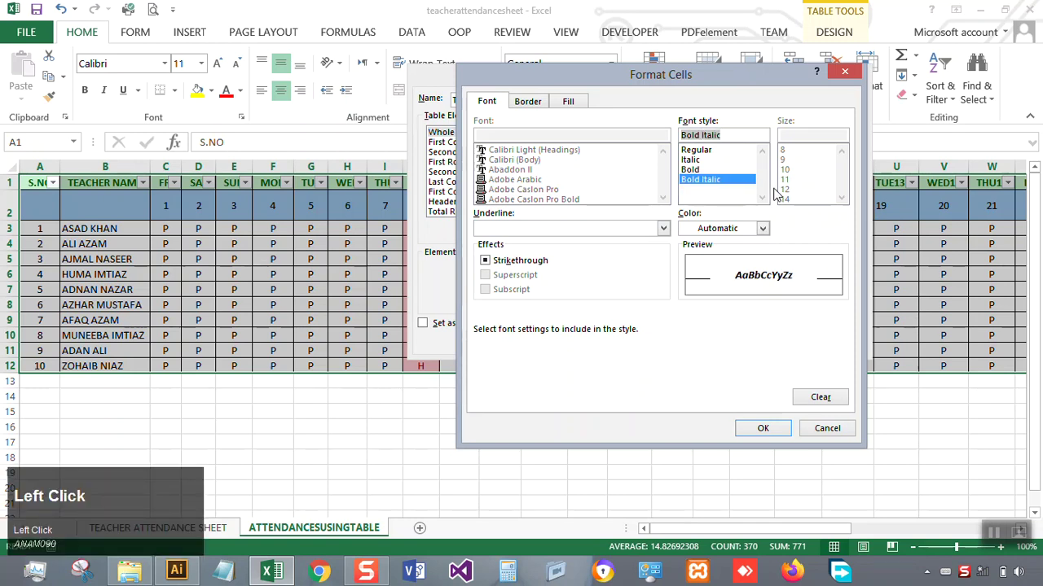
{"action": "left_click", "coordinate": [719, 230]}
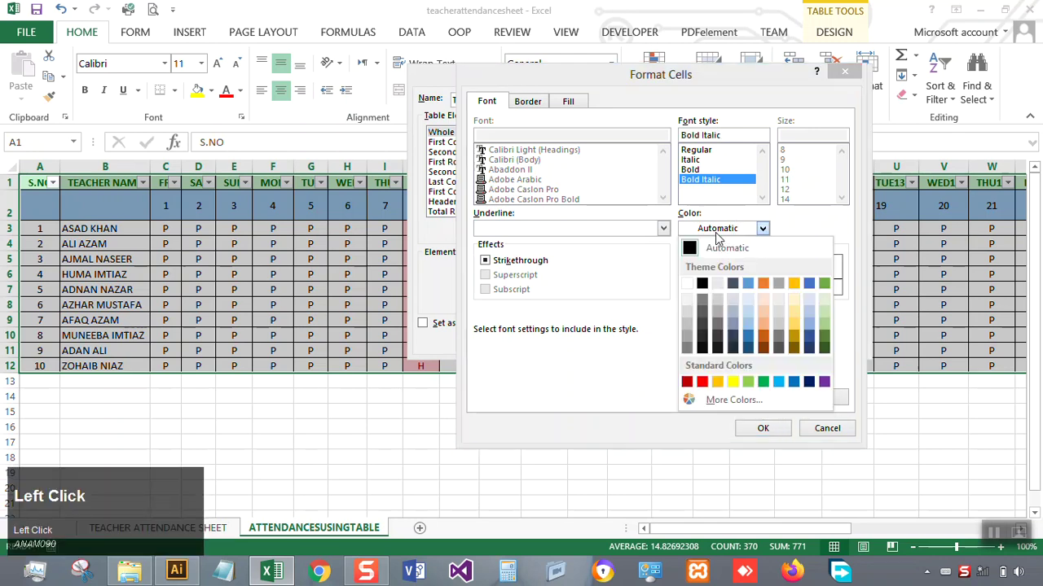
{"action": "left_click", "coordinate": [701, 382]}
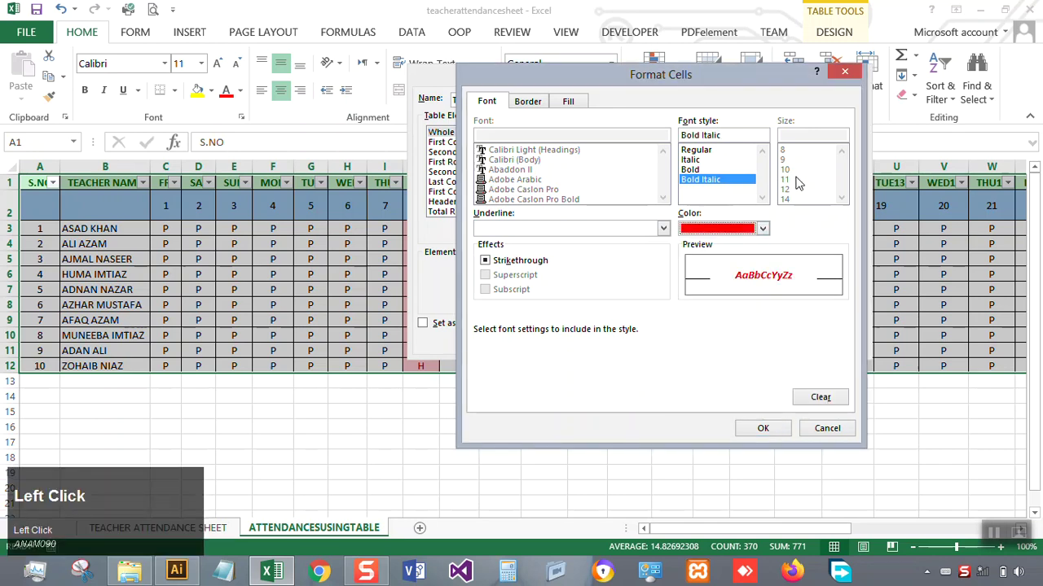
{"action": "left_click", "coordinate": [512, 270]}
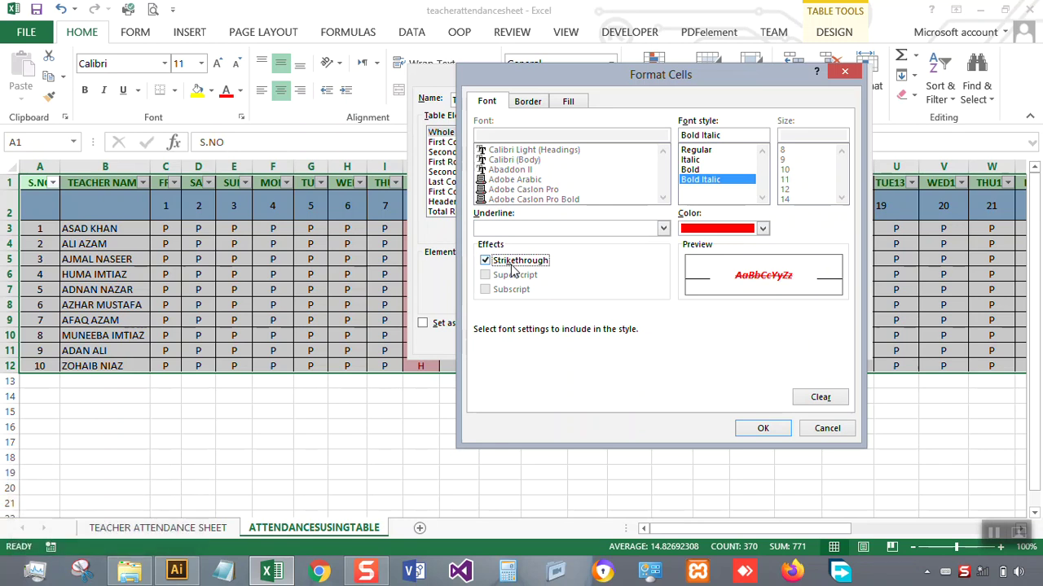
{"action": "left_click", "coordinate": [520, 269]}
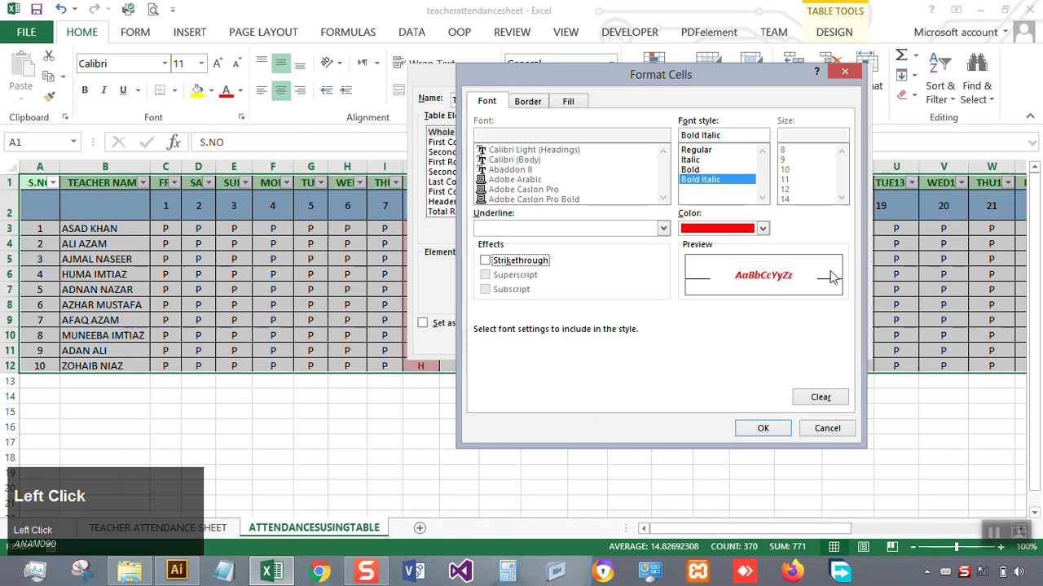
Step: Give the Whole Table element a thick outline border without inside lines, and set the border line color to standard yellow
{"action": "left_click", "coordinate": [529, 103]}
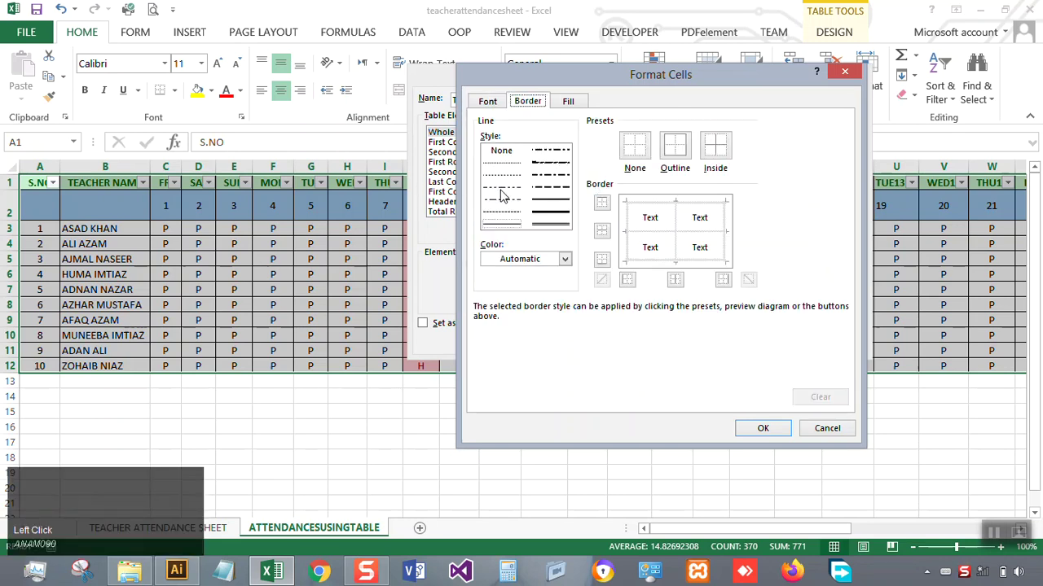
{"action": "left_click", "coordinate": [562, 213]}
{"action": "left_click", "coordinate": [559, 215]}
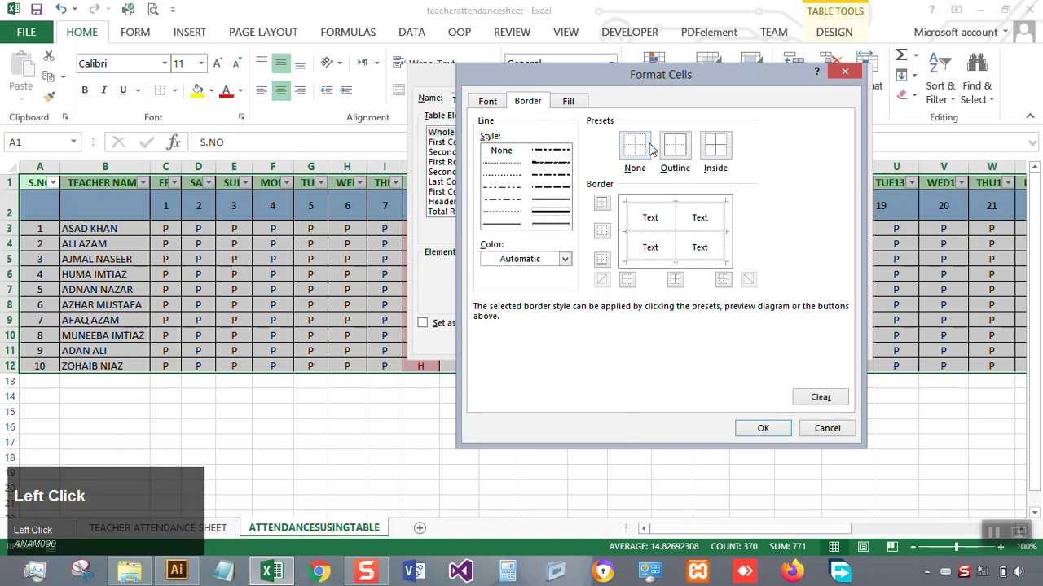
{"action": "left_click", "coordinate": [676, 148]}
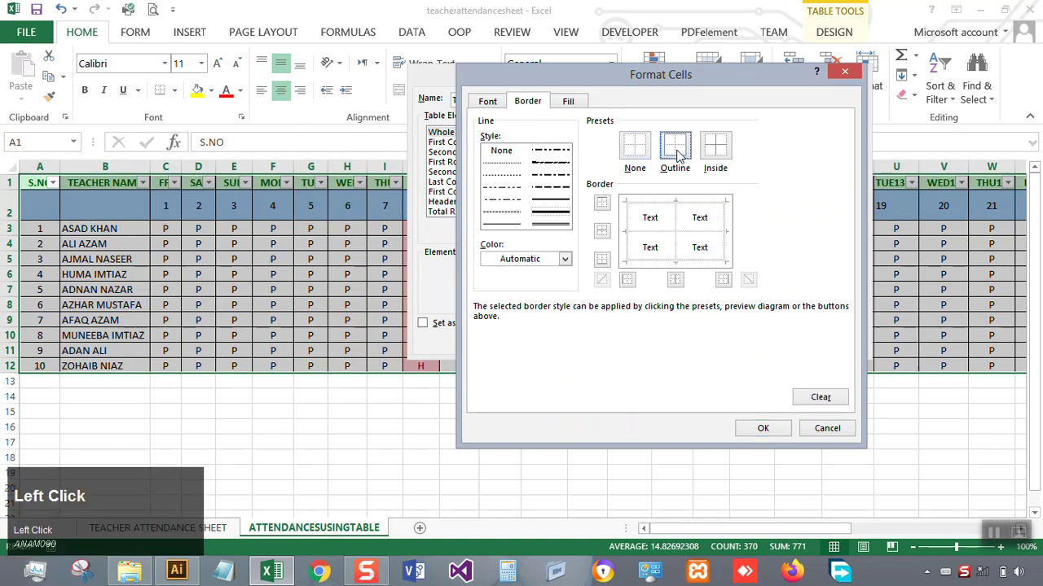
{"action": "left_click", "coordinate": [729, 154]}
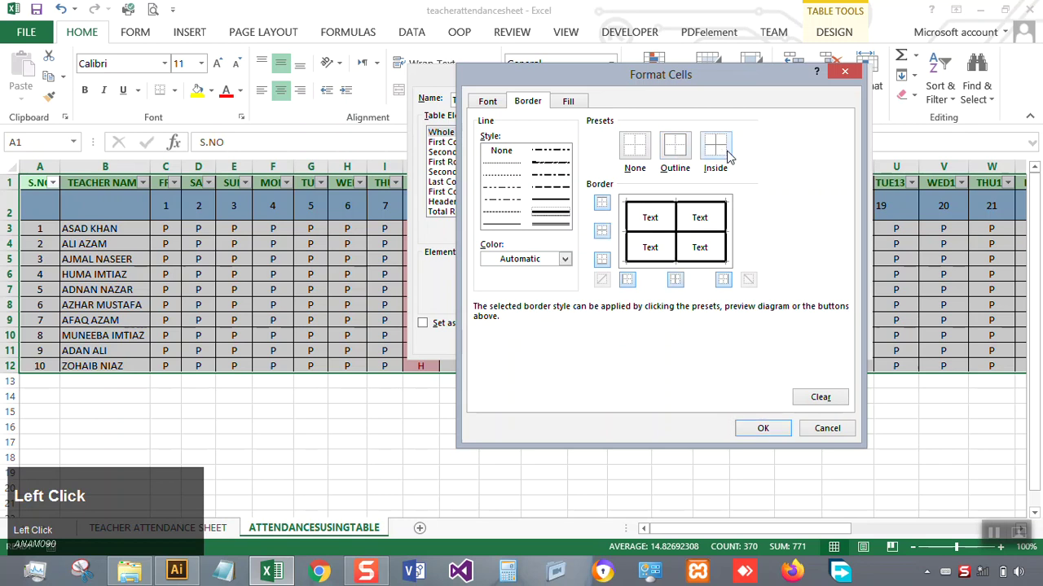
{"action": "left_click", "coordinate": [640, 154]}
{"action": "left_click", "coordinate": [675, 154]}
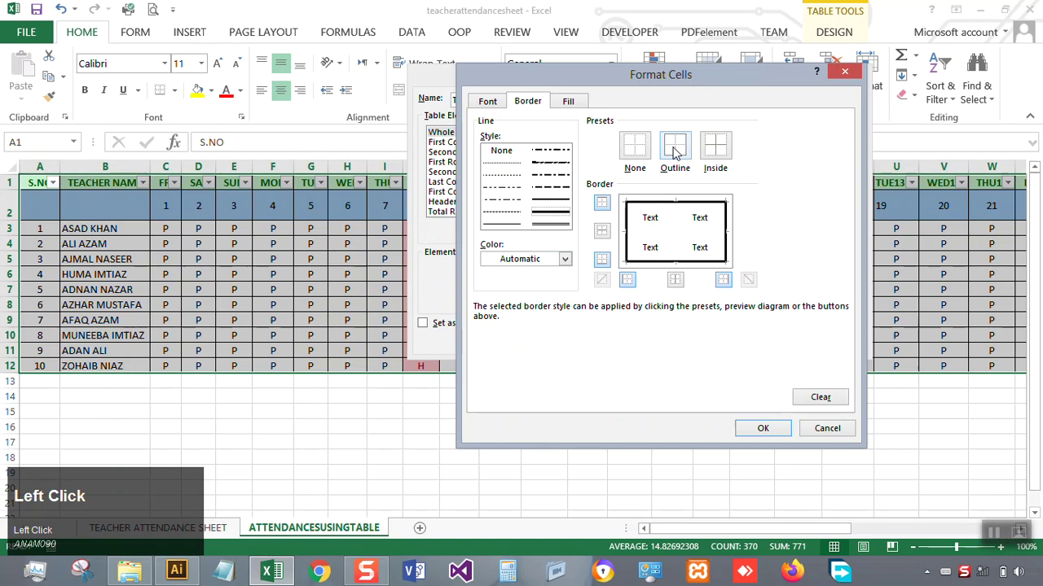
{"action": "left_click", "coordinate": [562, 259]}
{"action": "left_click", "coordinate": [534, 413]}
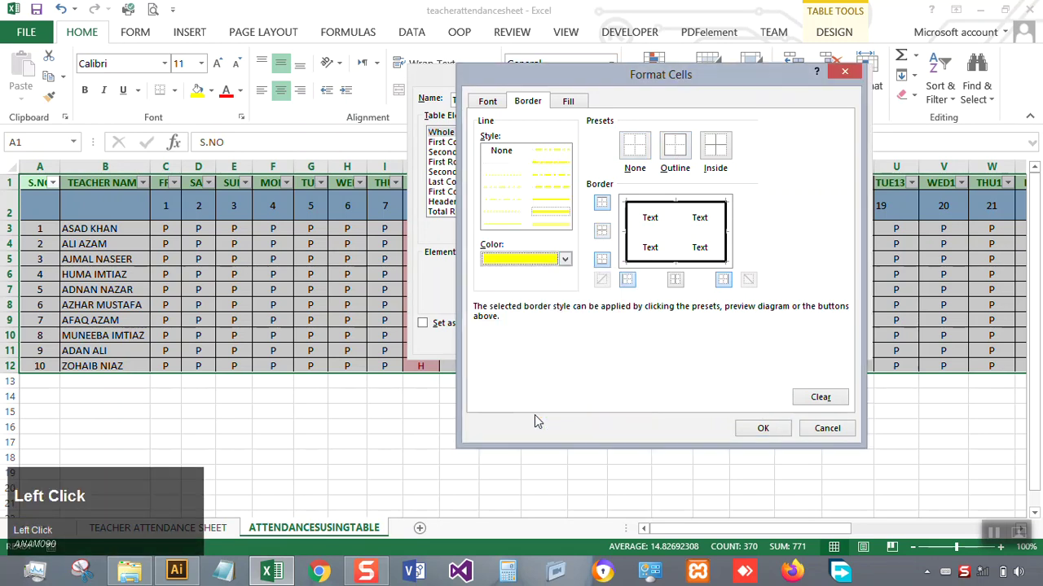
Step: Try a sparse dotted pattern on a standard yellow background as the Whole Table fill
{"action": "left_click", "coordinate": [569, 102]}
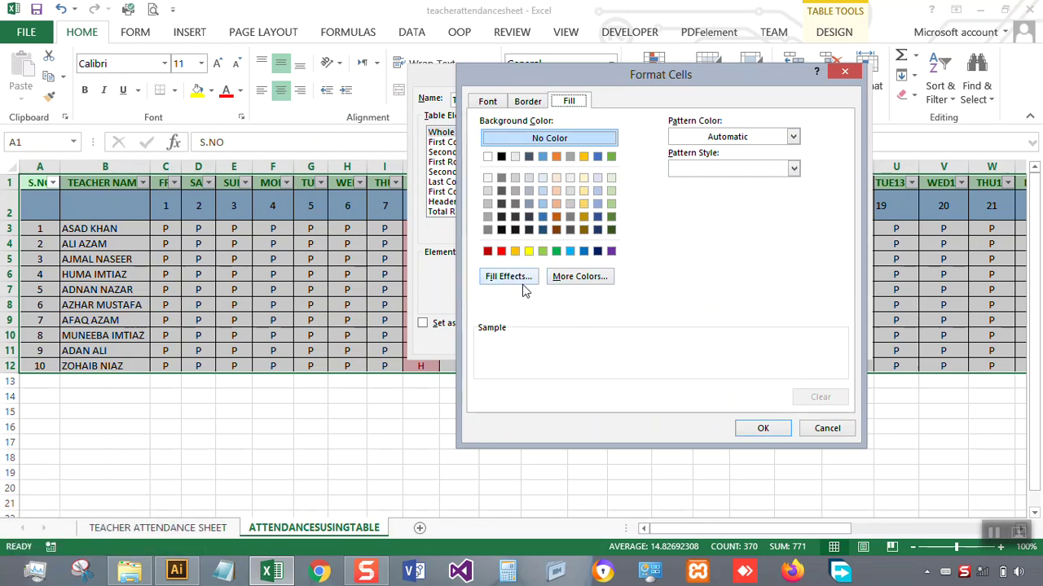
{"action": "left_click", "coordinate": [719, 139]}
{"action": "left_click", "coordinate": [719, 143]}
{"action": "left_click", "coordinate": [719, 166]}
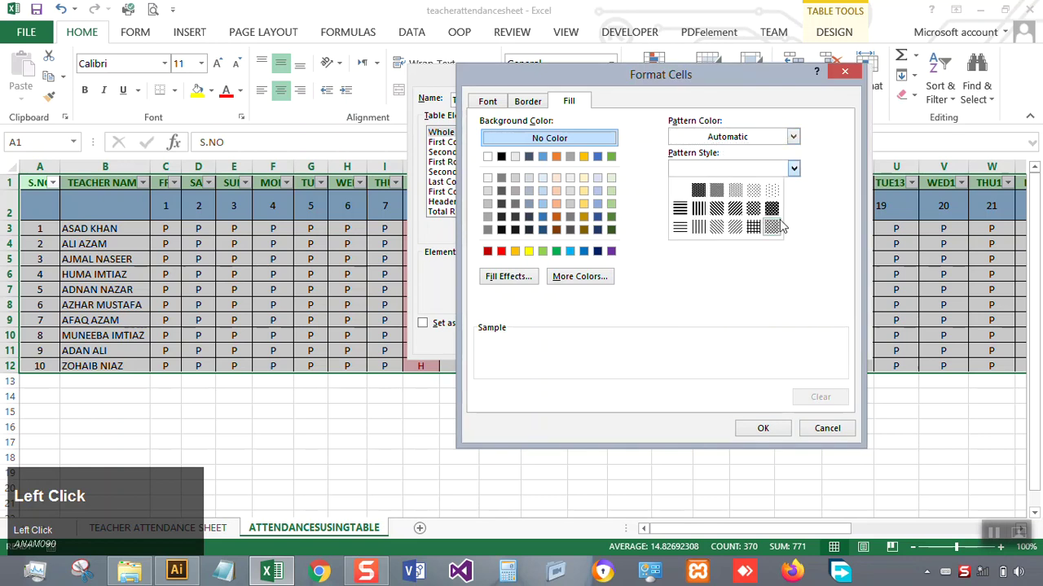
{"action": "left_click", "coordinate": [771, 192]}
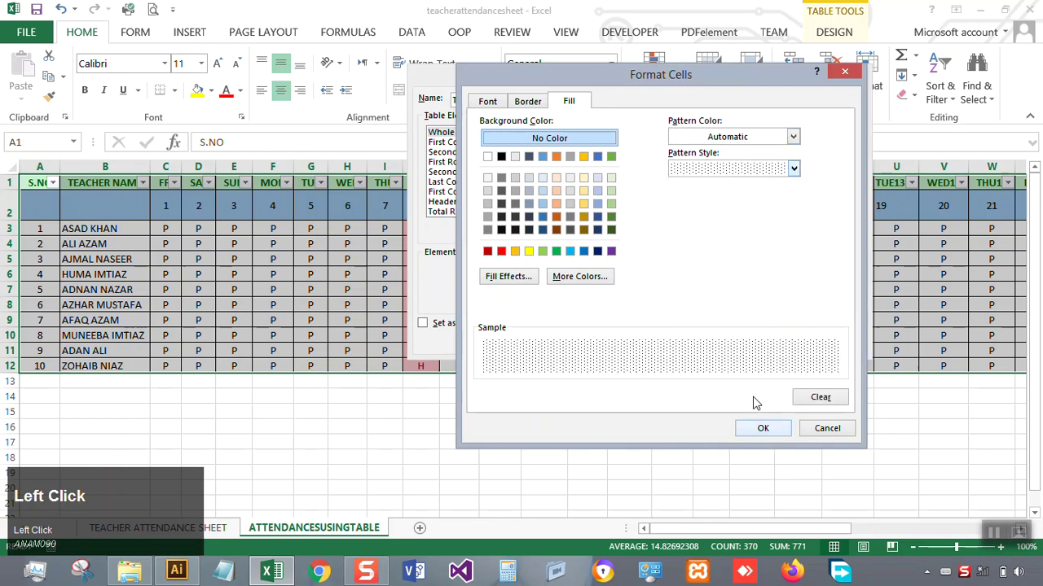
{"action": "left_click", "coordinate": [528, 252]}
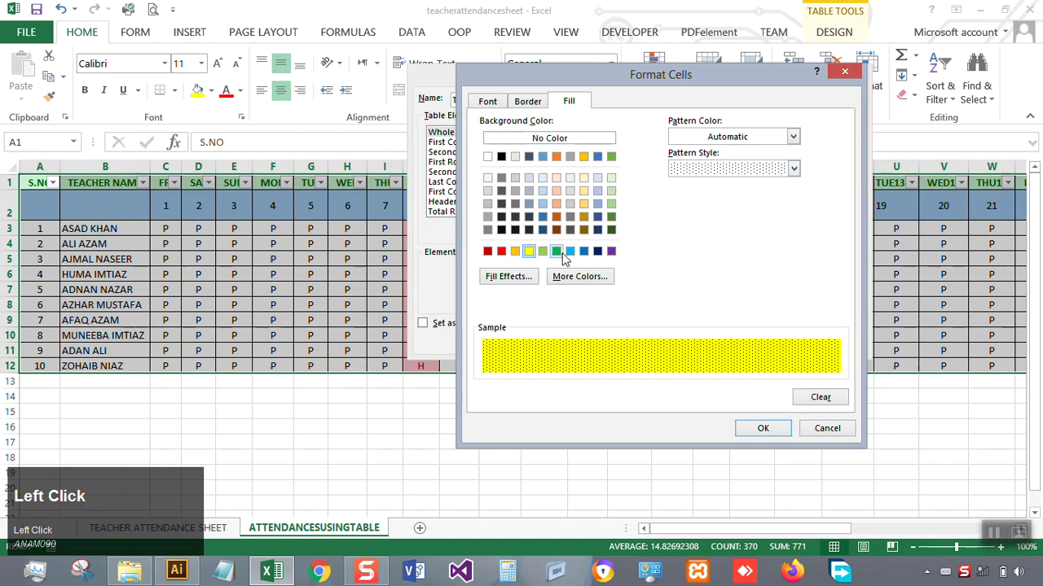
Step: Fill the Whole Table element with a horizontal two-color gradient from yellow to light green and save the new table style
{"action": "left_click", "coordinate": [511, 277]}
{"action": "left_click_drag", "start_coordinate": [364, 201], "coordinate": [802, 48]}
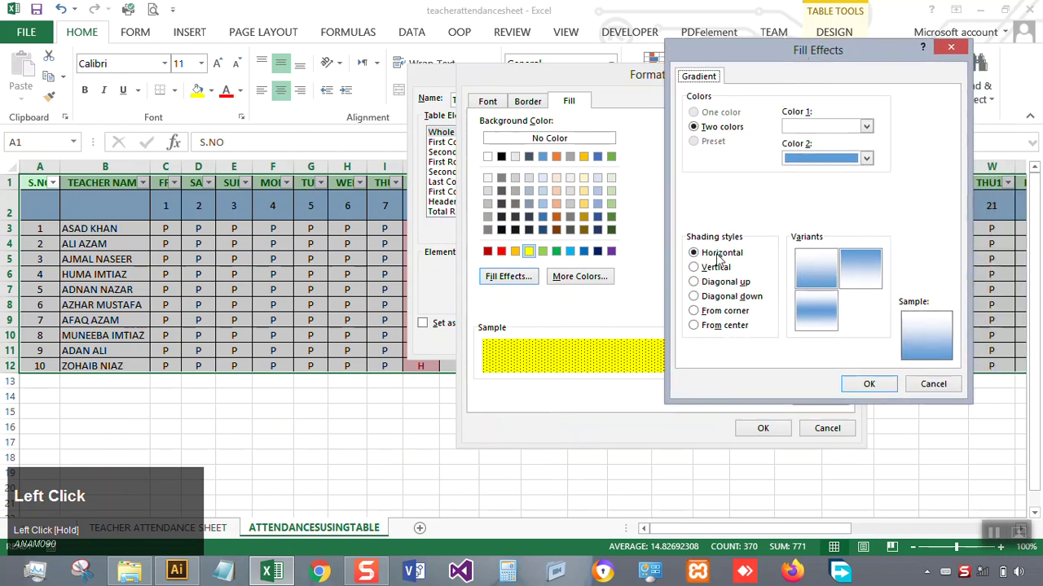
{"action": "left_click", "coordinate": [800, 128]}
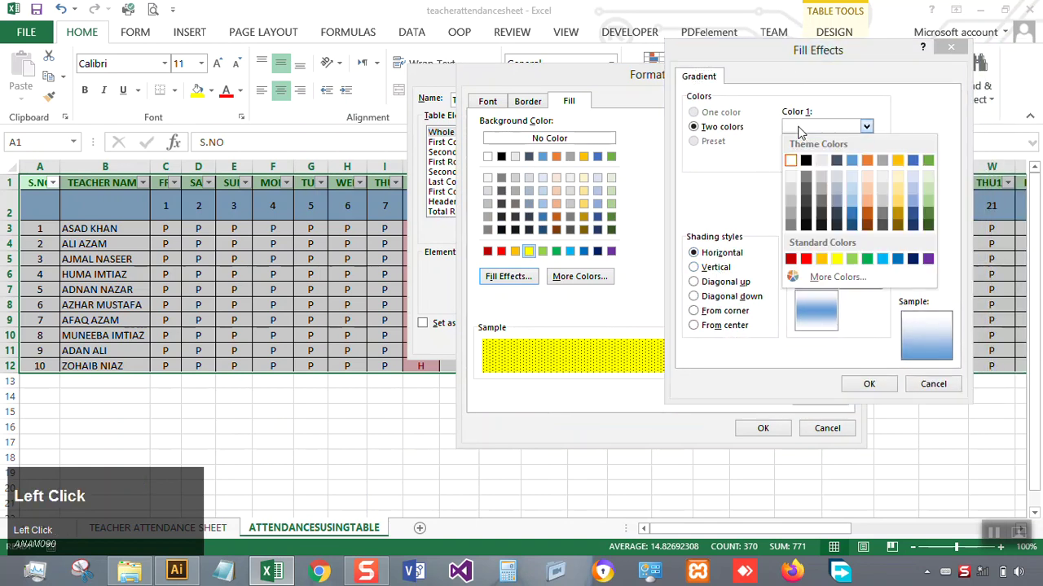
{"action": "left_click", "coordinate": [835, 259]}
{"action": "left_click", "coordinate": [862, 158]}
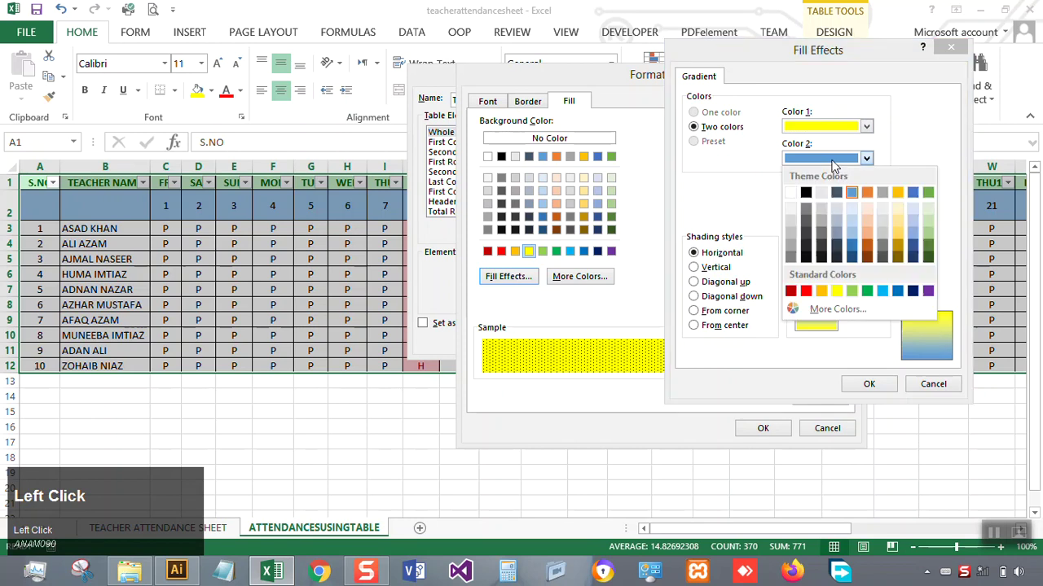
{"action": "left_click", "coordinate": [853, 294]}
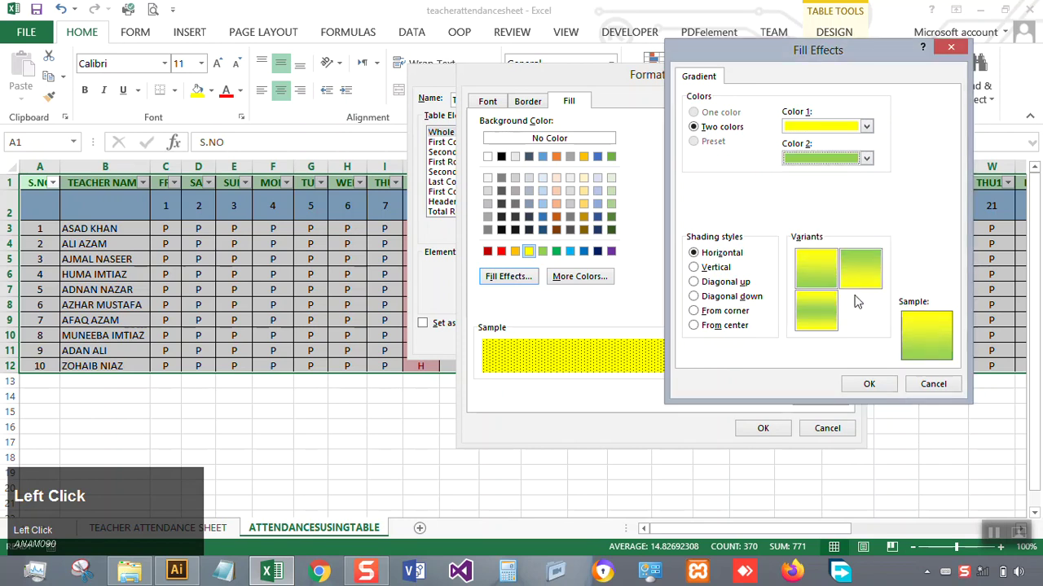
{"action": "left_click", "coordinate": [869, 385]}
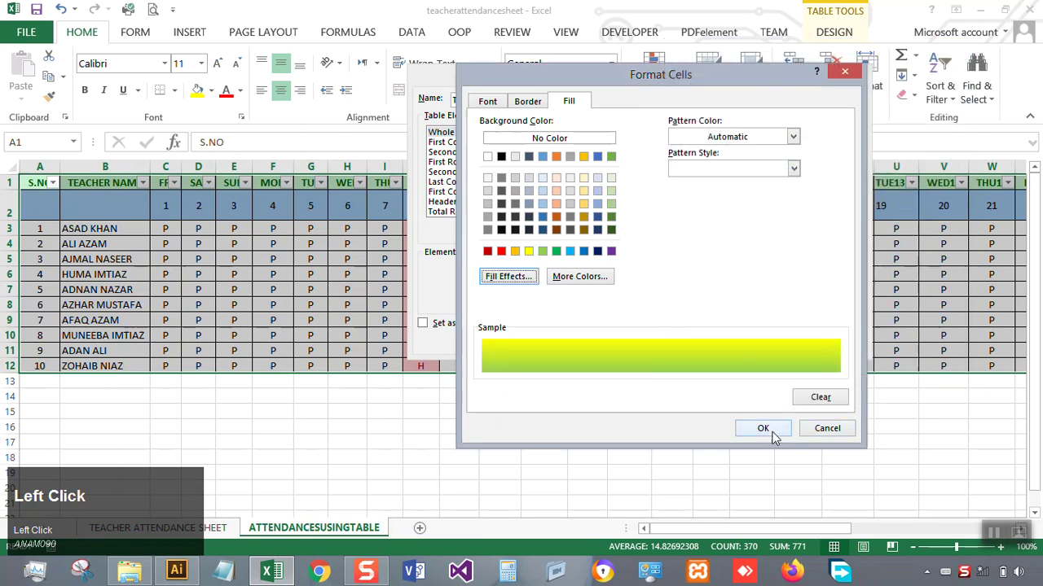
{"action": "left_click", "coordinate": [764, 429]}
{"action": "left_click", "coordinate": [767, 341]}
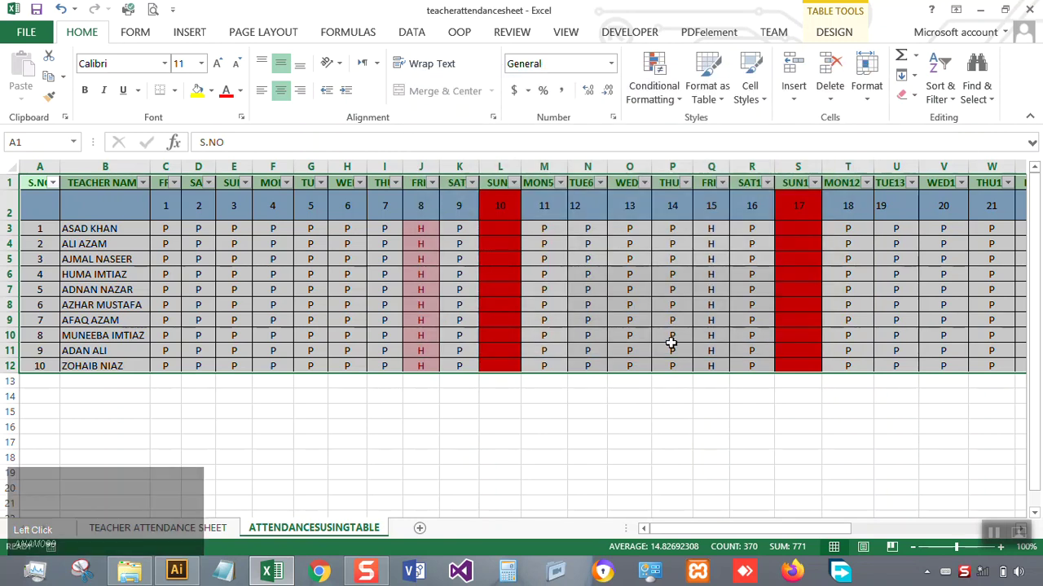
Step: Apply the custom Table Style 1 to the attendance table
{"action": "left_click", "coordinate": [647, 291]}
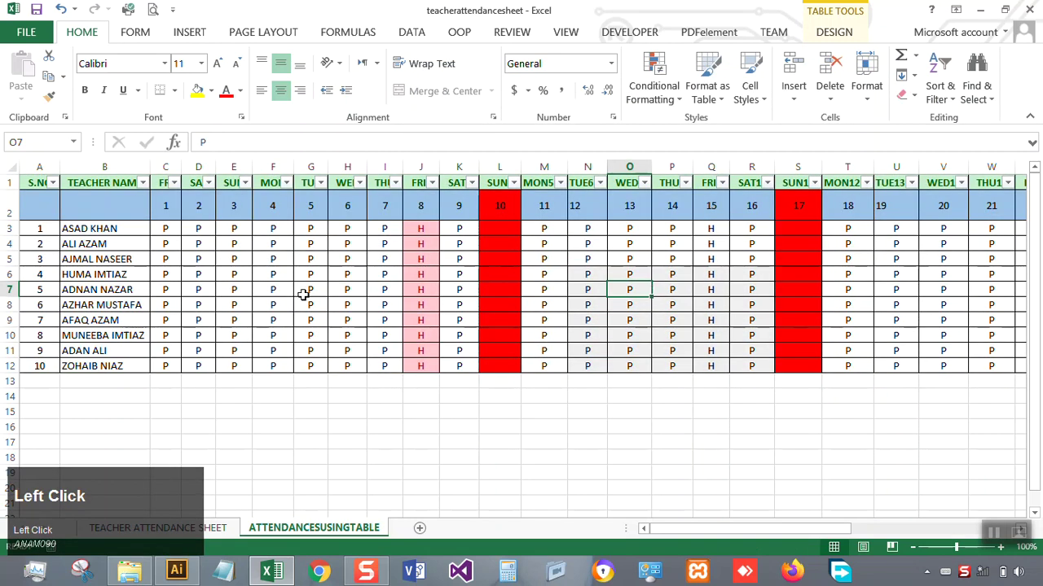
{"action": "left_click", "coordinate": [713, 105]}
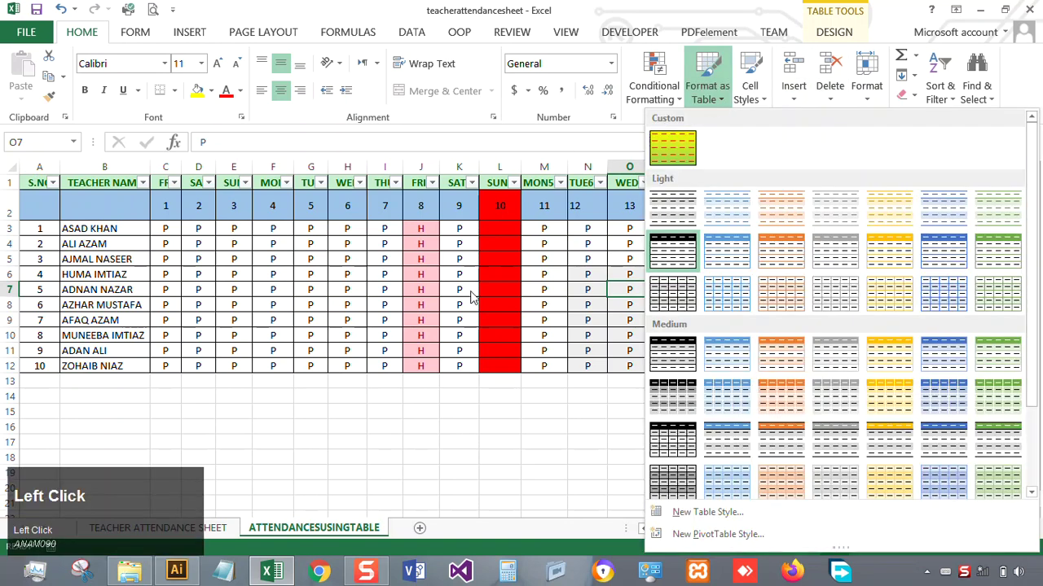
{"action": "left_click", "coordinate": [473, 297]}
{"action": "mouse_move", "coordinate": [33, 190]}
{"action": "left_mouse_down"}
{"action": "mouse_move", "coordinate": [33, 181]}
{"action": "mouse_move", "coordinate": [391, 293]}
{"action": "mouse_move", "coordinate": [984, 363]}
{"action": "left_mouse_up"}
{"action": "left_click", "coordinate": [896, 228]}
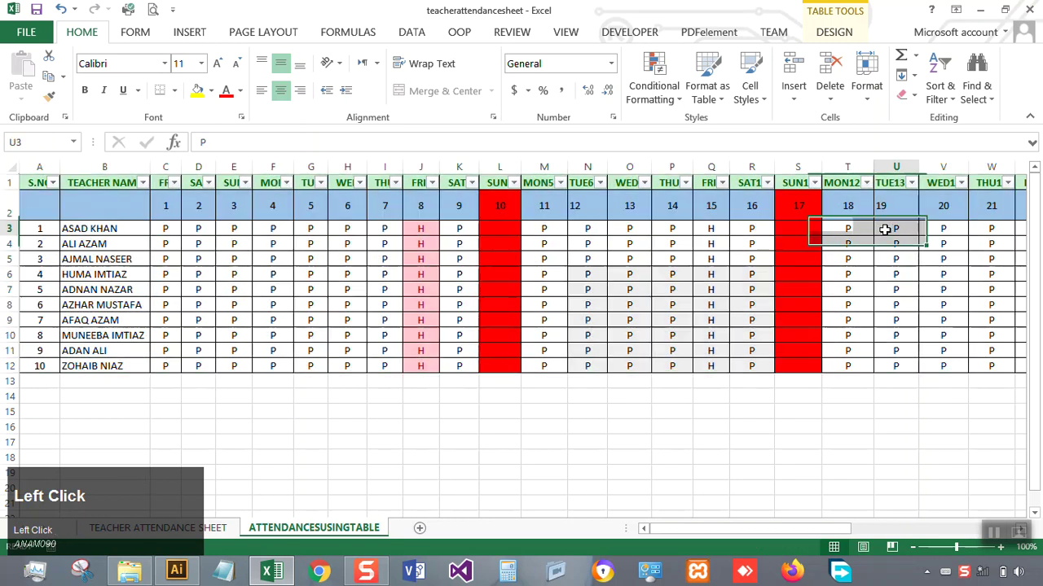
{"action": "left_click", "coordinate": [707, 90]}
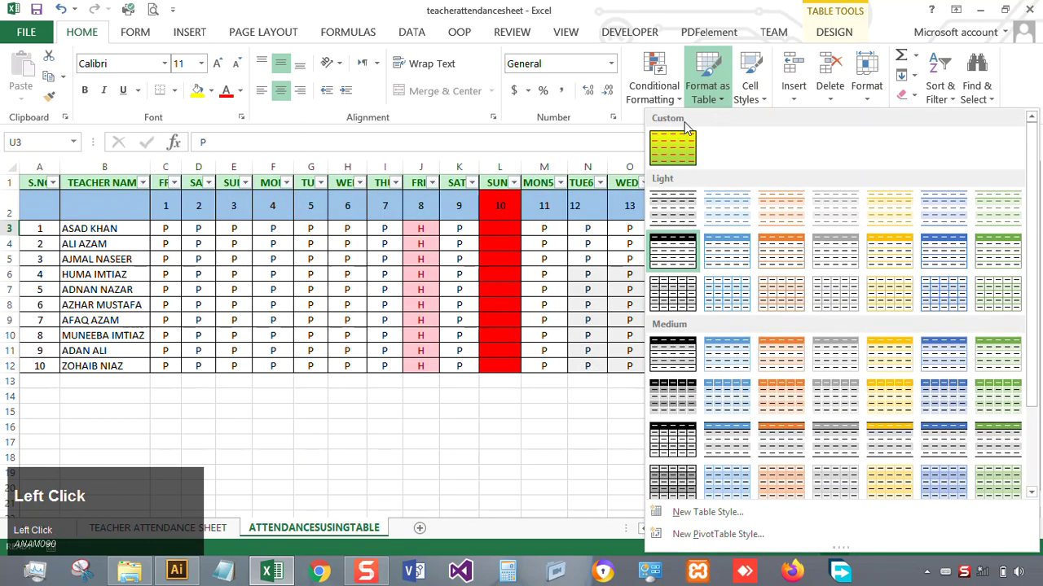
{"action": "left_click", "coordinate": [669, 160]}
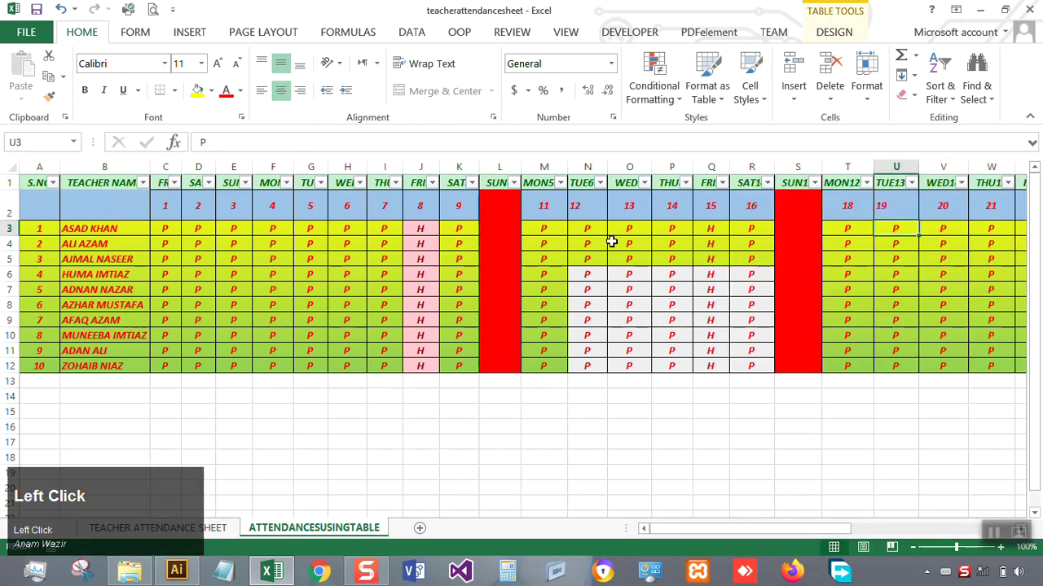
Step: Reset the grey attendance cells N6:R12 to the Normal cell style
{"action": "left_click", "coordinate": [509, 305]}
{"action": "mouse_move", "coordinate": [847, 530]}
{"action": "left_mouse_down"}
{"action": "mouse_move", "coordinate": [1039, 538]}
{"action": "mouse_move", "coordinate": [812, 523]}
{"action": "mouse_move", "coordinate": [835, 526]}
{"action": "left_mouse_up"}
{"action": "left_click_drag", "start_coordinate": [582, 275], "coordinate": [732, 367]}
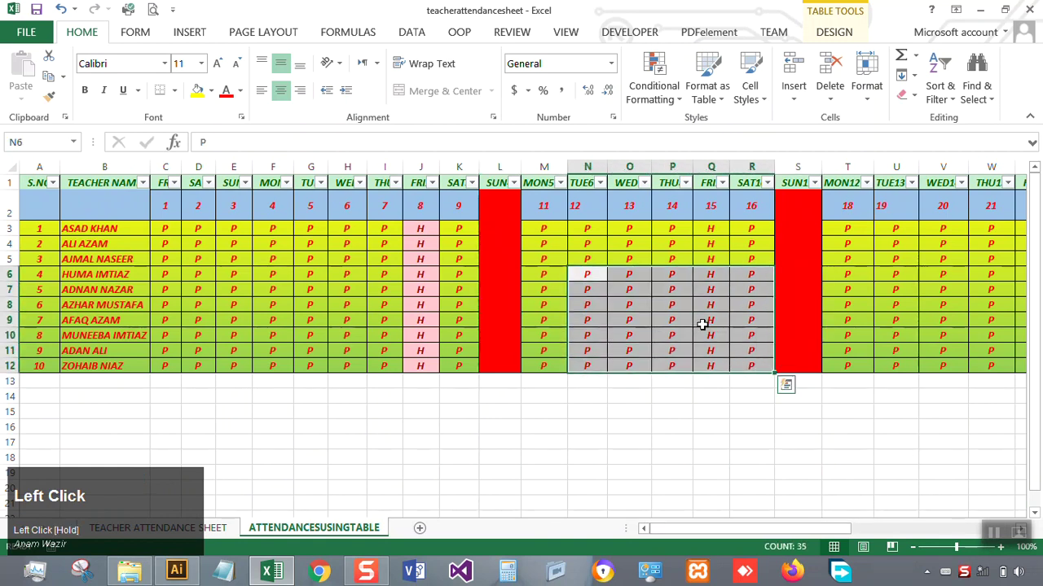
{"action": "left_click", "coordinate": [743, 102]}
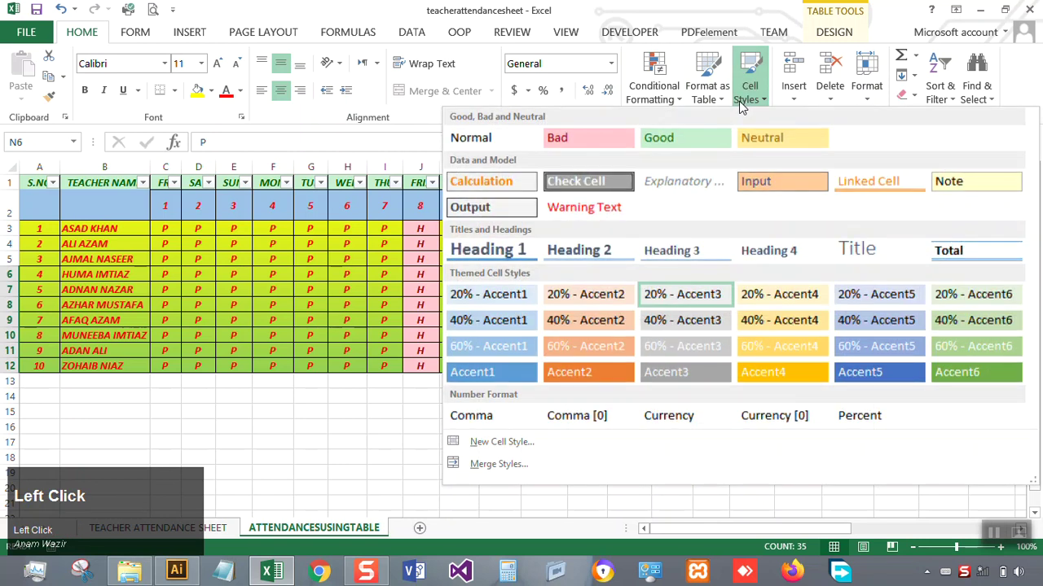
{"action": "left_click", "coordinate": [514, 138]}
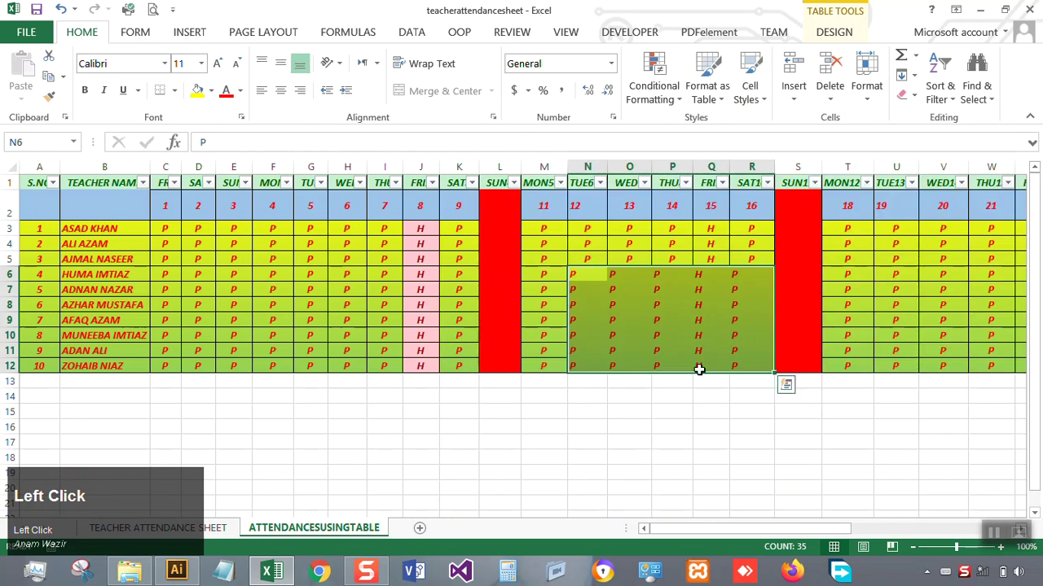
{"action": "left_click", "coordinate": [640, 362]}
Step: Reset the pink holiday cells J3:J12 to the Normal cell style
{"action": "left_click_drag", "start_coordinate": [414, 228], "coordinate": [418, 366]}
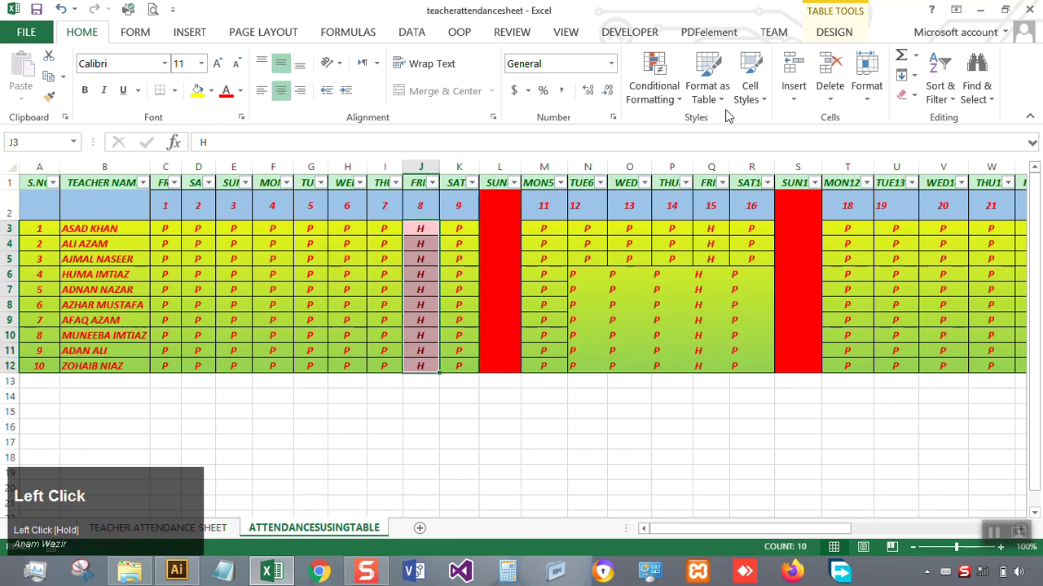
{"action": "left_click", "coordinate": [719, 104]}
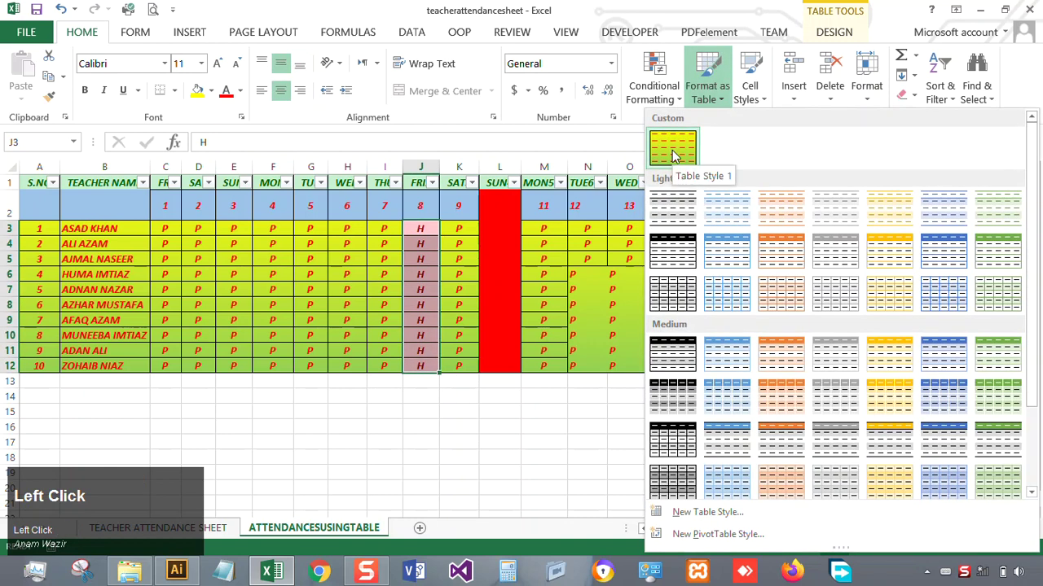
{"action": "left_click", "coordinate": [746, 106]}
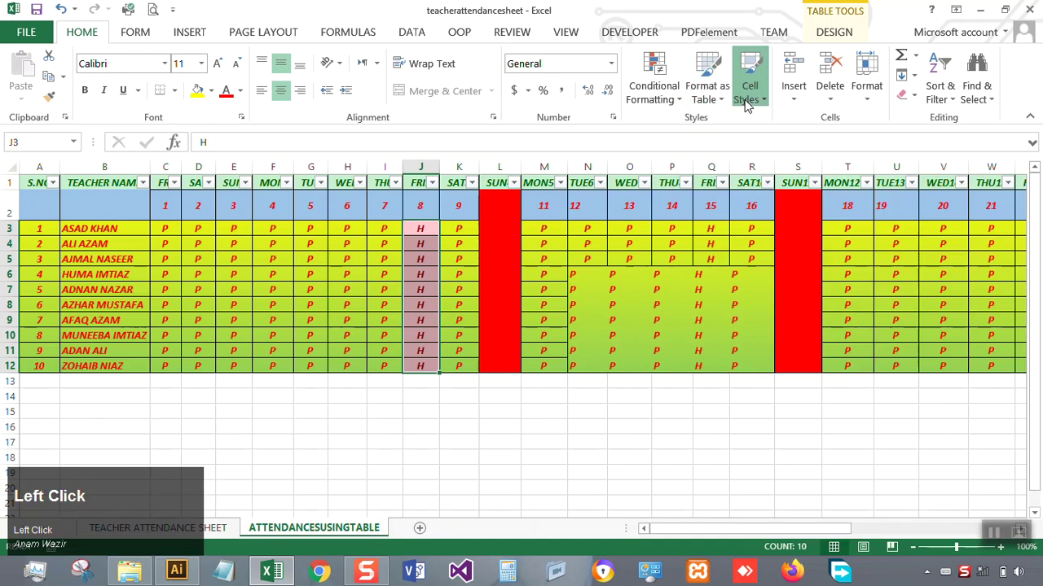
{"action": "left_click", "coordinate": [745, 106]}
{"action": "left_click", "coordinate": [517, 136]}
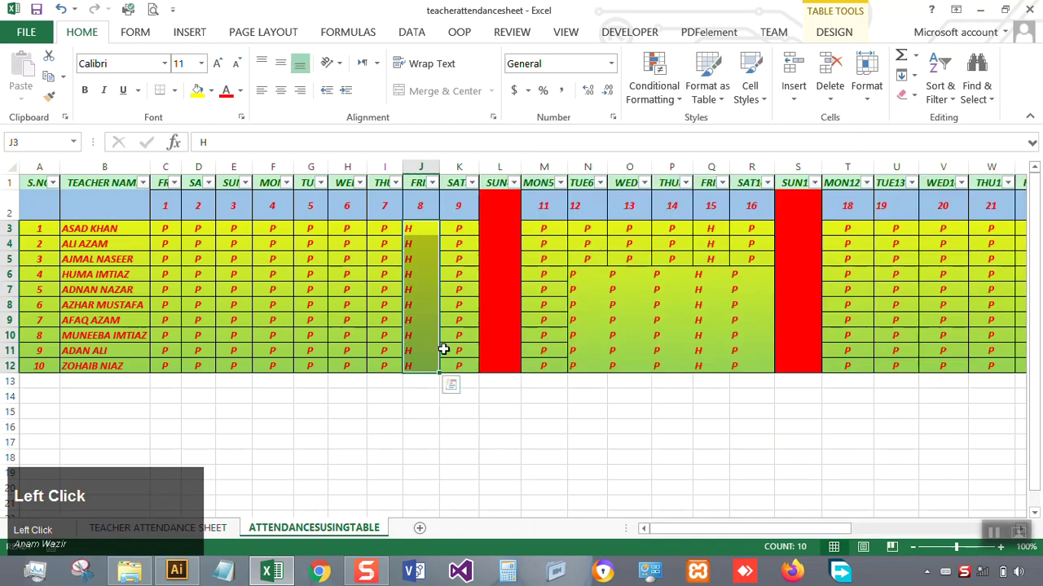
{"action": "left_click", "coordinate": [433, 419]}
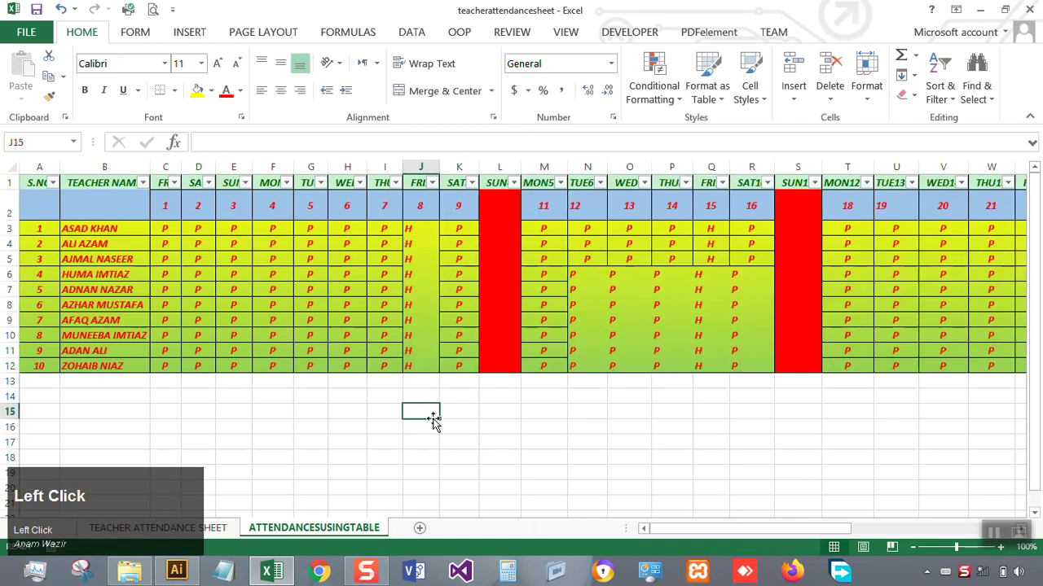
Step: Add all borders to the attendance cells N6:R12
{"action": "left_click_drag", "start_coordinate": [593, 274], "coordinate": [757, 366]}
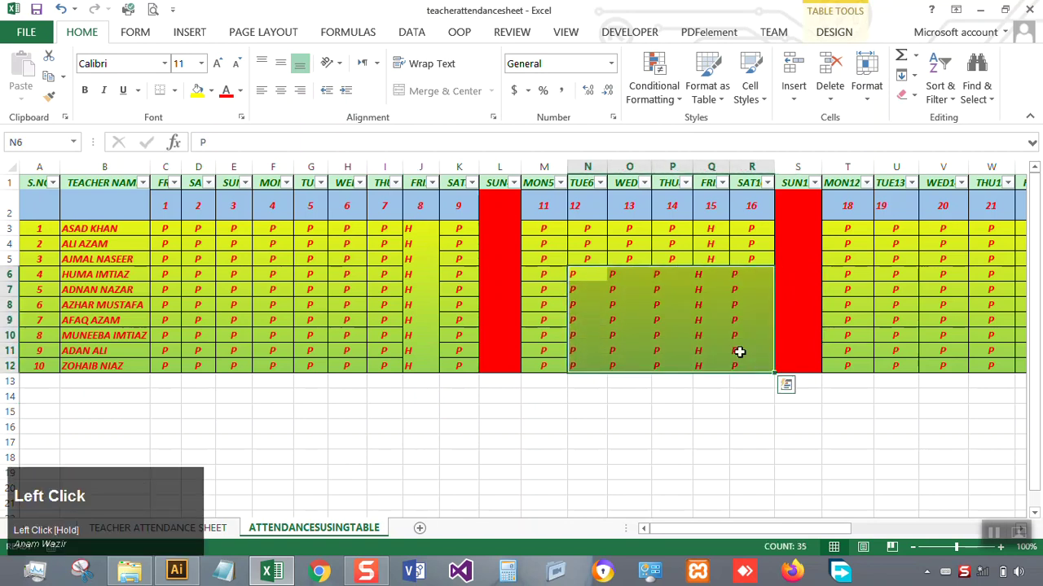
{"action": "left_click", "coordinate": [173, 91]}
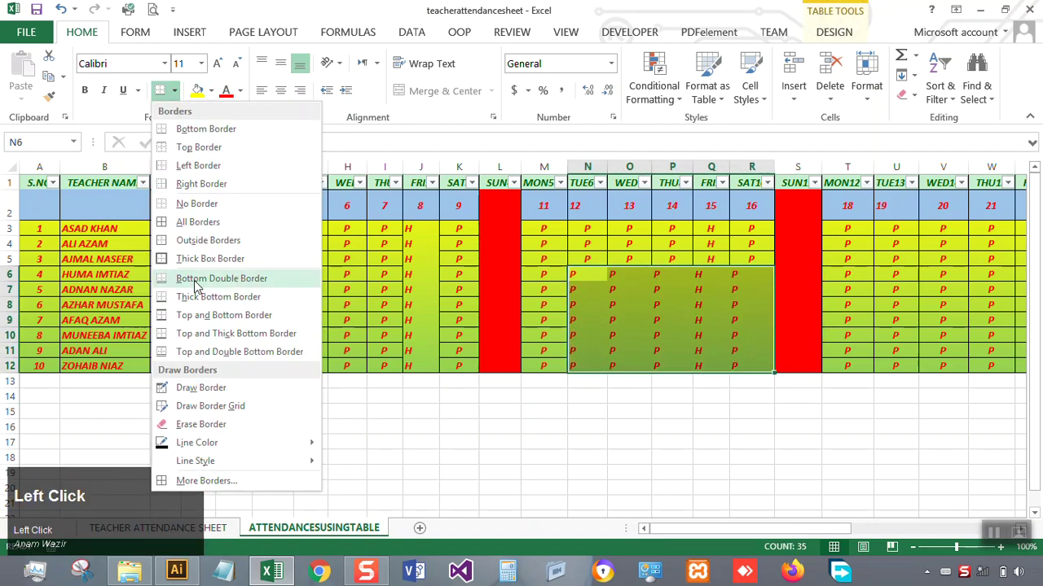
{"action": "left_click", "coordinate": [193, 223]}
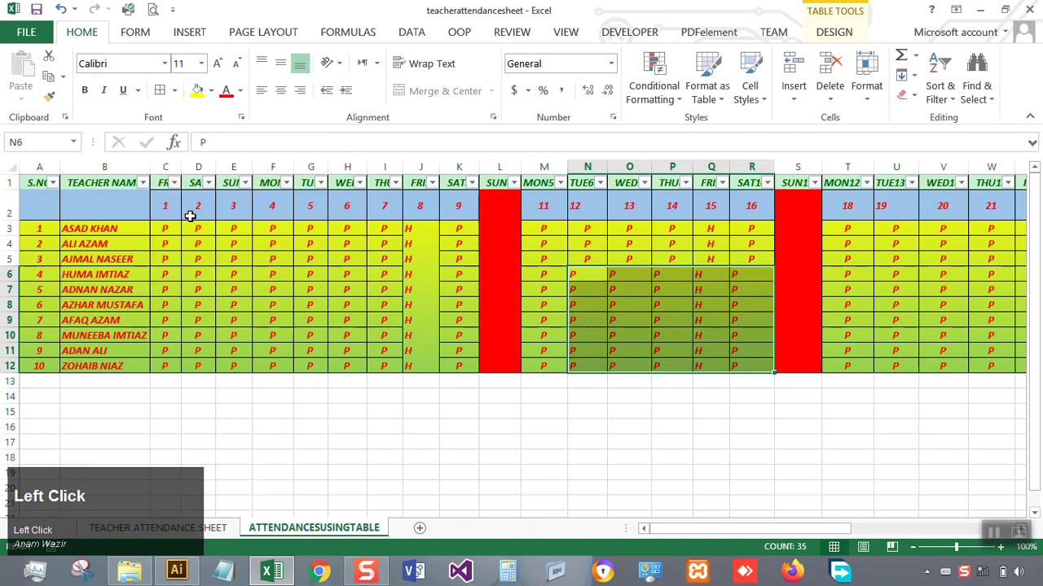
{"action": "left_click", "coordinate": [484, 444]}
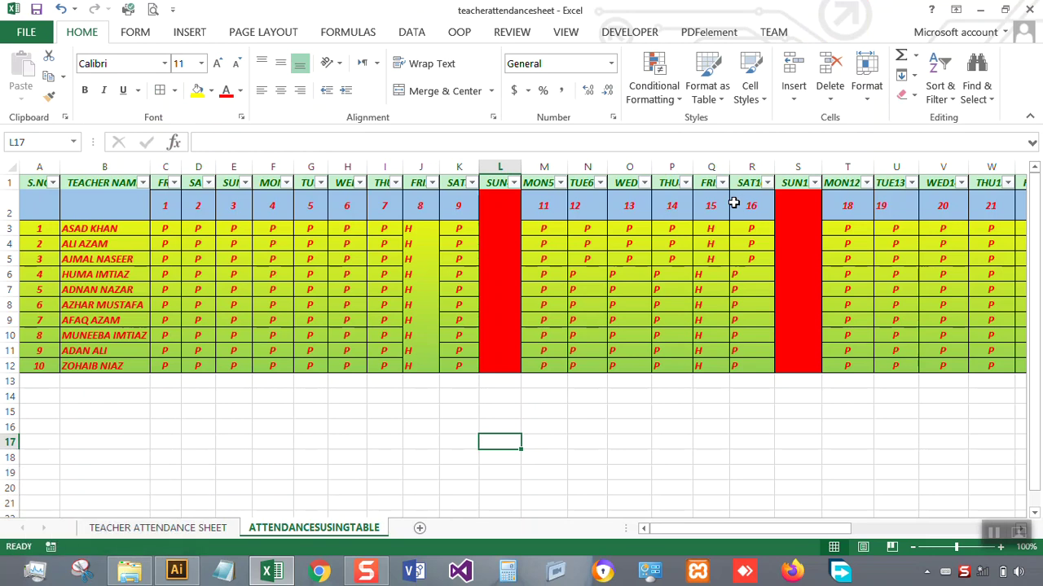
Step: Center the contents of cells N6:R12 horizontally
{"action": "left_click_drag", "start_coordinate": [577, 274], "coordinate": [756, 365]}
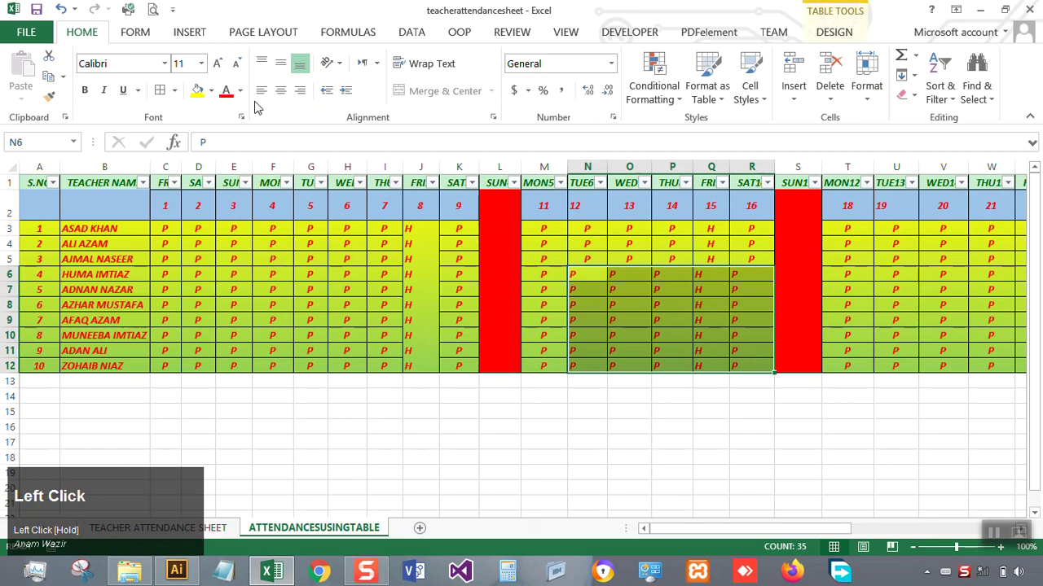
{"action": "left_click", "coordinate": [279, 91]}
{"action": "left_click", "coordinate": [279, 92]}
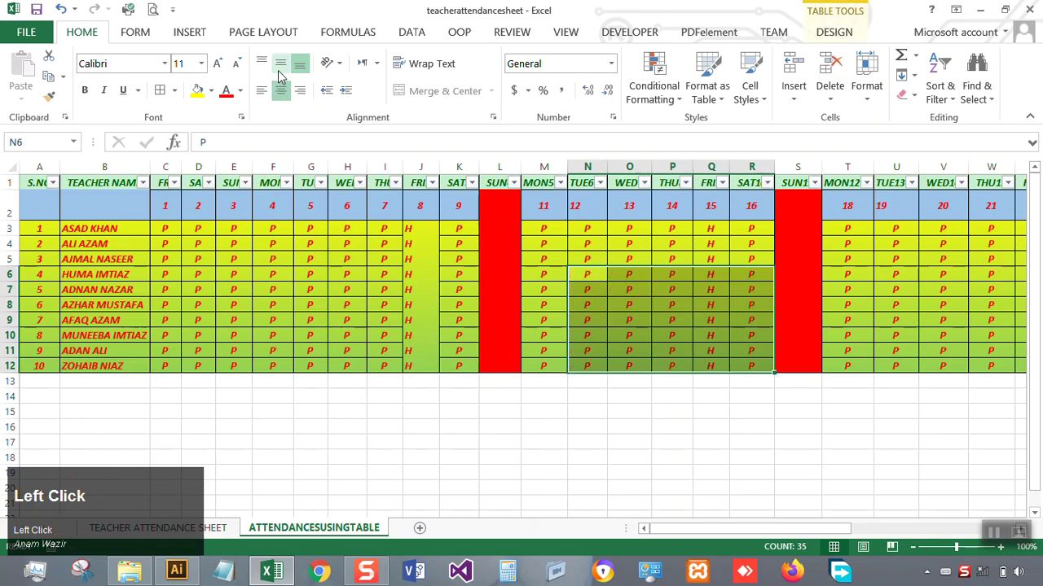
Step: Middle-align the contents of the attendance cells N6:R12 vertically
{"action": "left_click", "coordinate": [280, 63]}
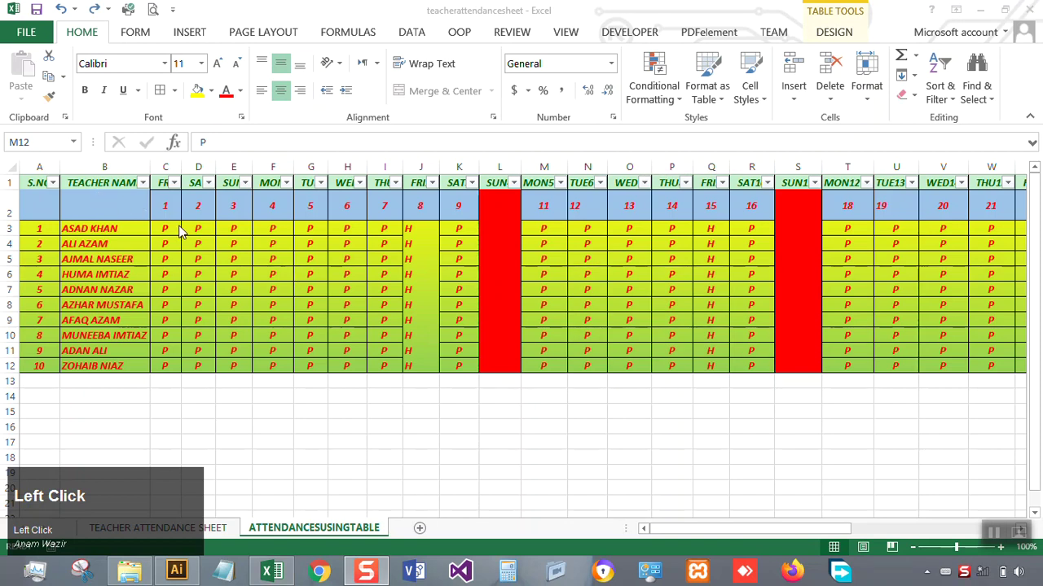
Step: Apply the Angle Counterclockwise text orientation to the date numbers in C2:K2
{"action": "left_click_drag", "start_coordinate": [163, 207], "coordinate": [471, 218]}
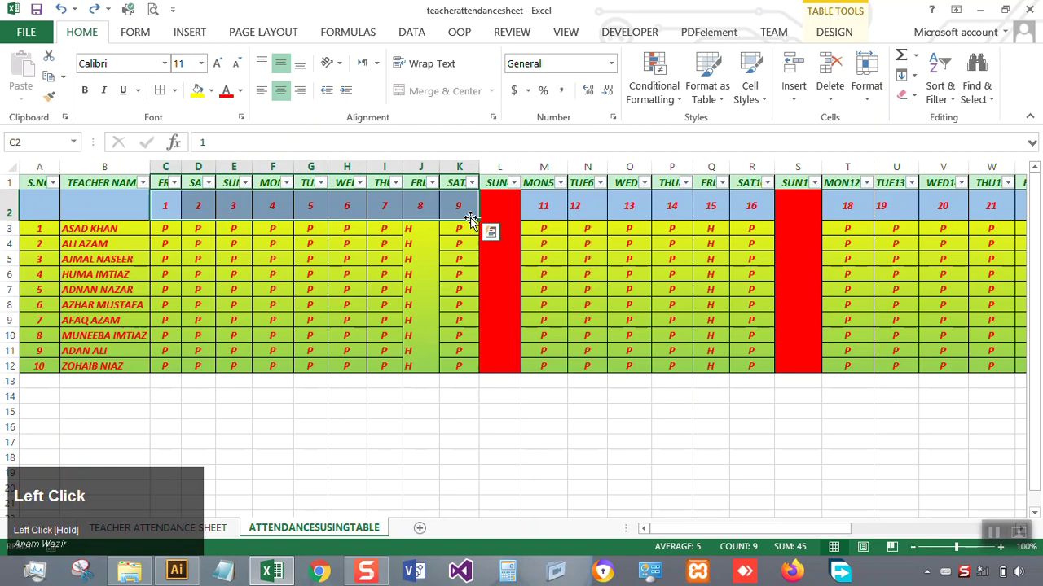
{"action": "left_click", "coordinate": [335, 63]}
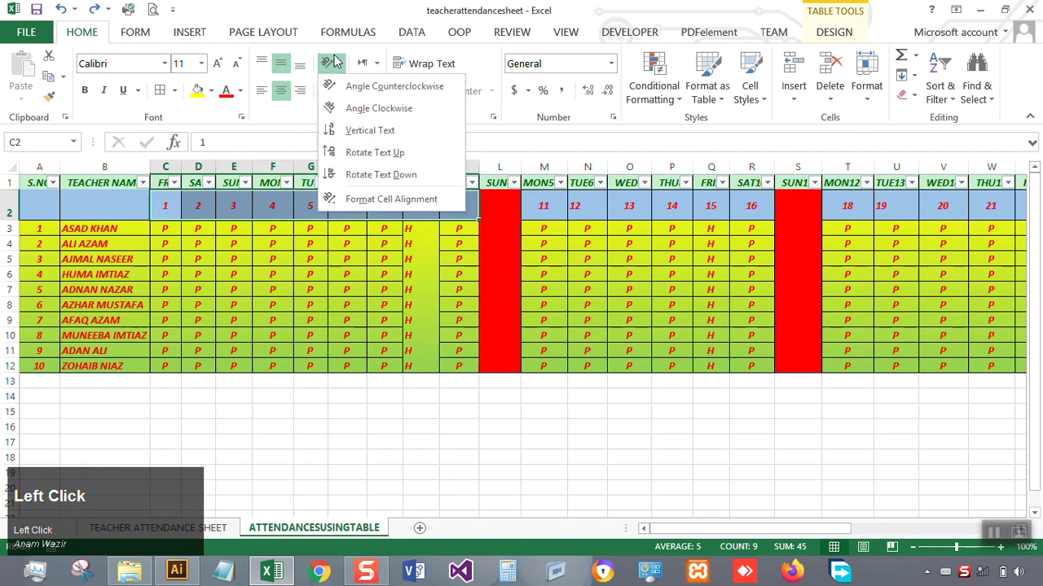
{"action": "left_click", "coordinate": [383, 86]}
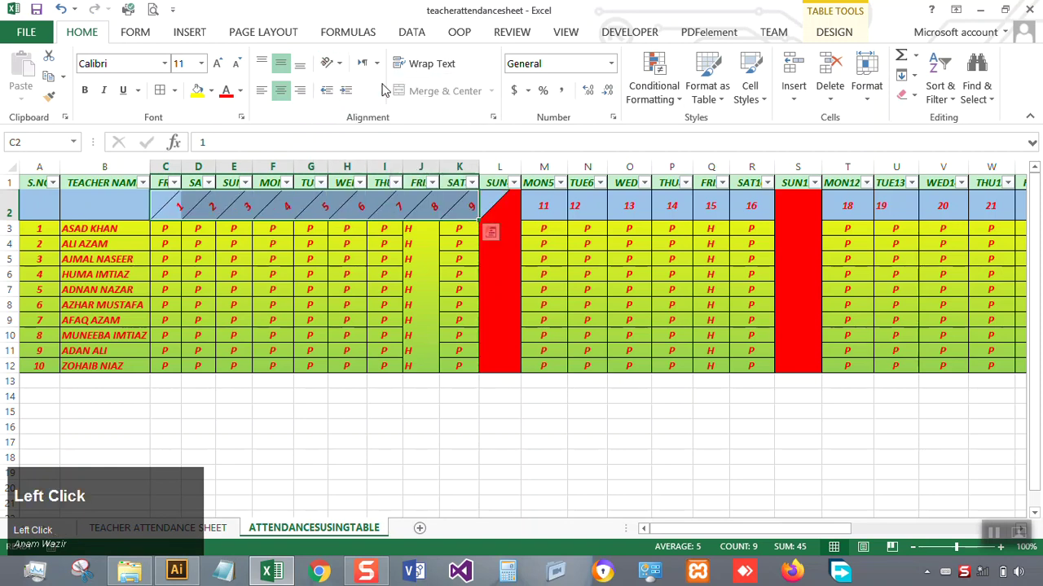
Step: Try the Angle Clockwise, Vertical Text and Rotate Text Up orientations on the date numbers in C2:K2
{"action": "left_click", "coordinate": [331, 69]}
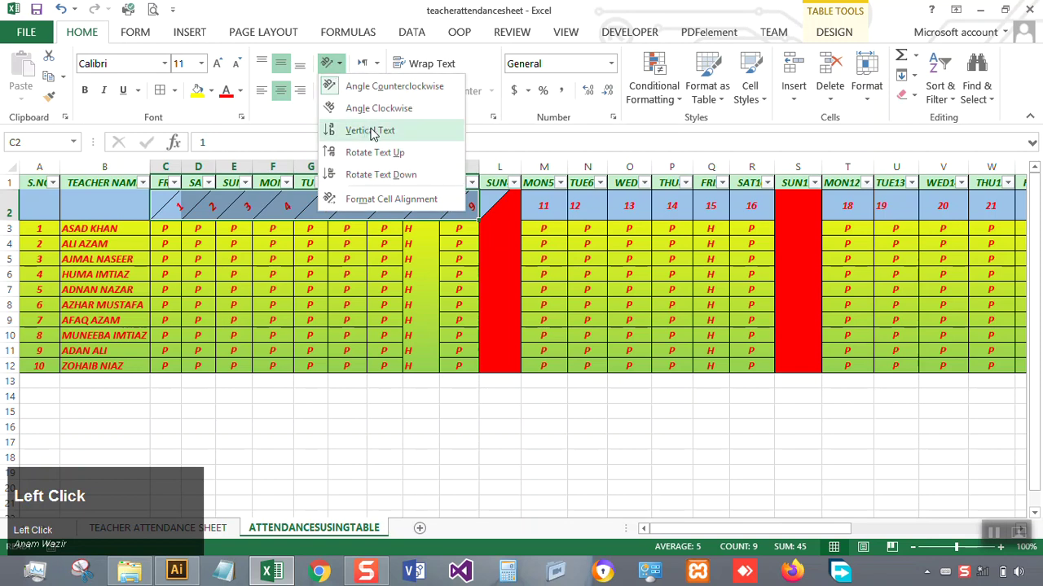
{"action": "left_click", "coordinate": [338, 107]}
{"action": "left_click", "coordinate": [331, 69]}
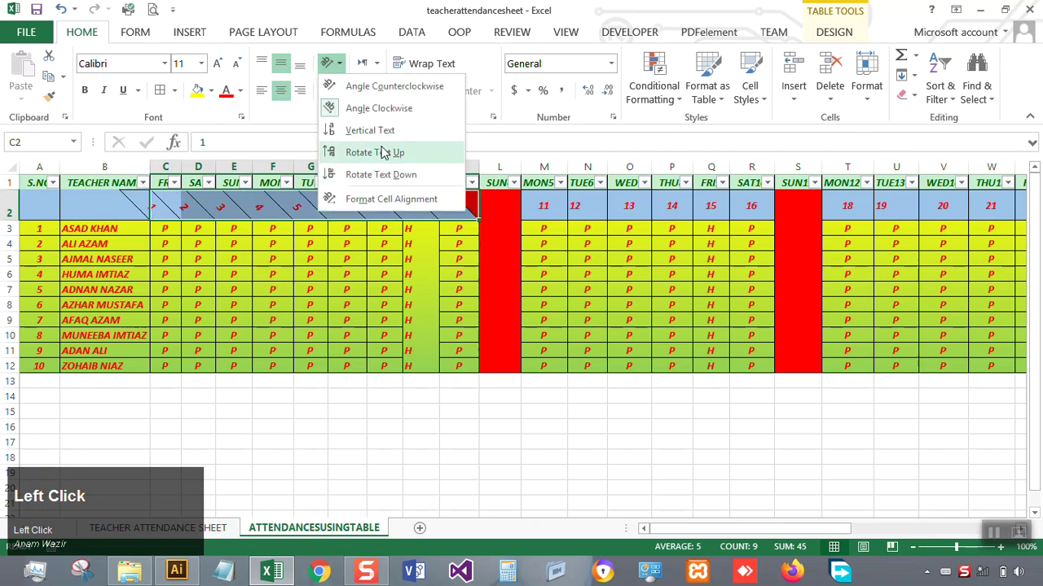
{"action": "left_click", "coordinate": [376, 107]}
{"action": "left_click", "coordinate": [331, 65]}
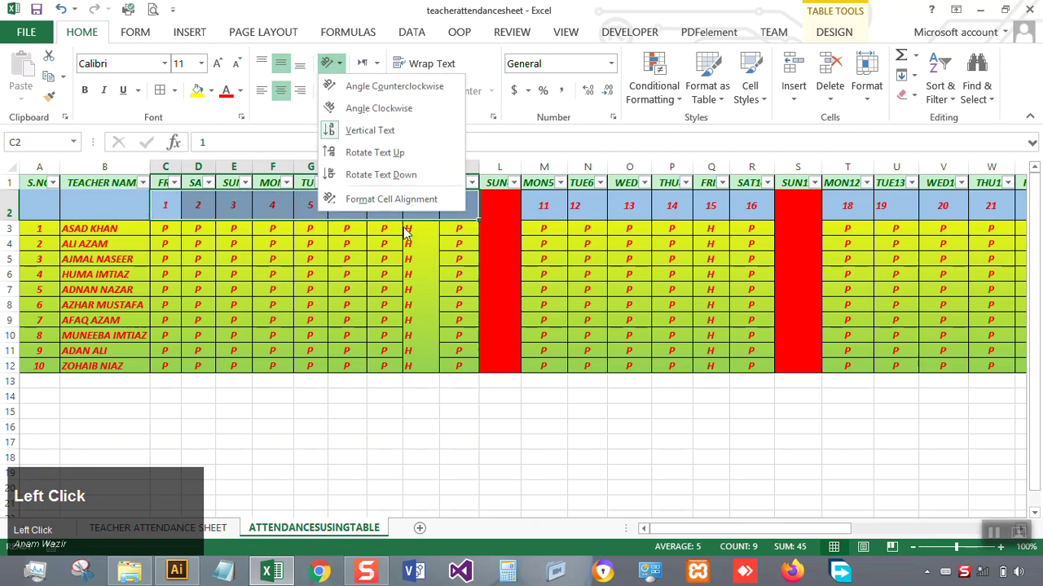
{"action": "left_click", "coordinate": [384, 153]}
Step: Set the orientation of the date numbers in C2:K2 back to Angle Counterclockwise and deselect the range
{"action": "left_click", "coordinate": [332, 65]}
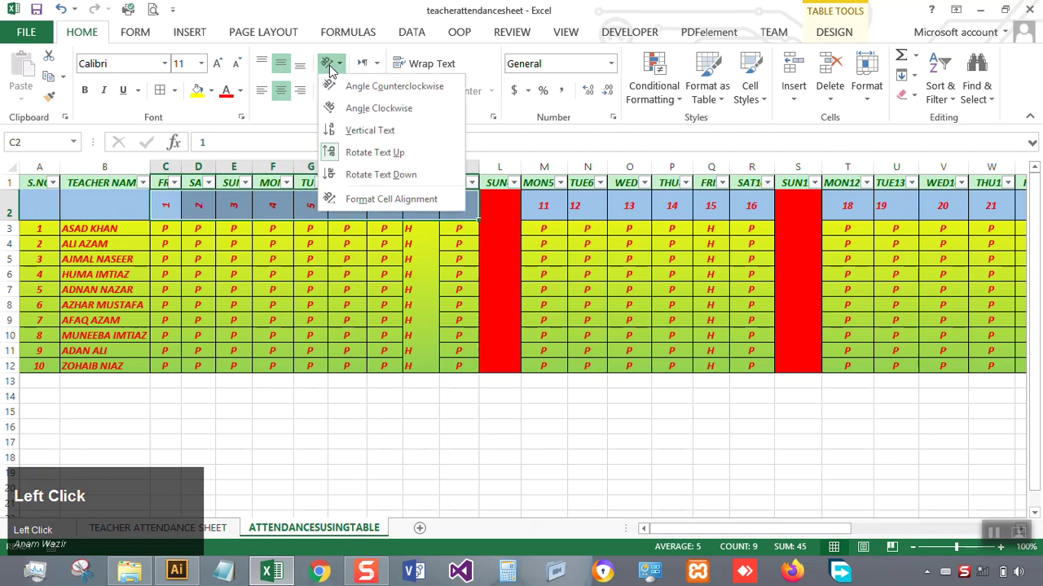
{"action": "left_click", "coordinate": [395, 86]}
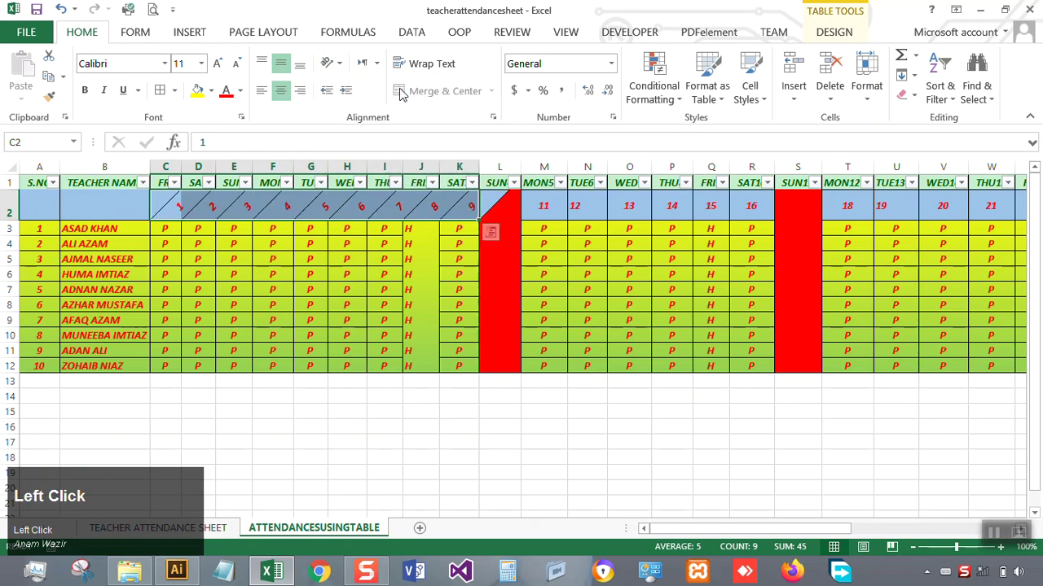
{"action": "left_click", "coordinate": [387, 350]}
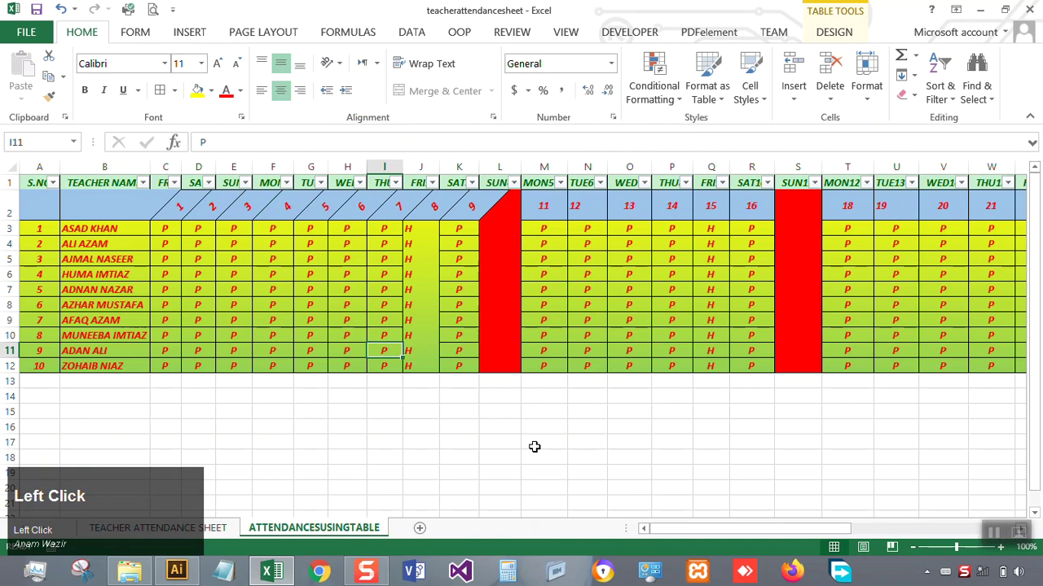